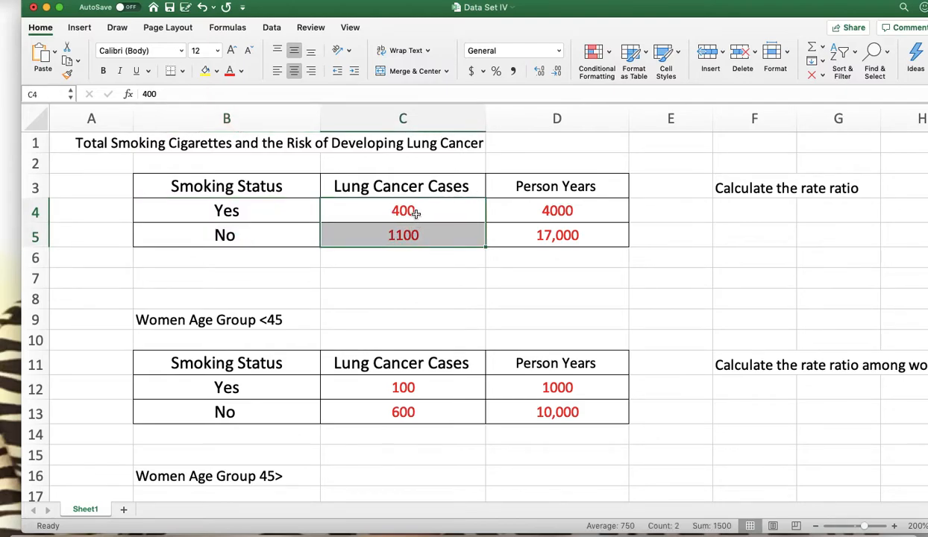
click(416, 214)
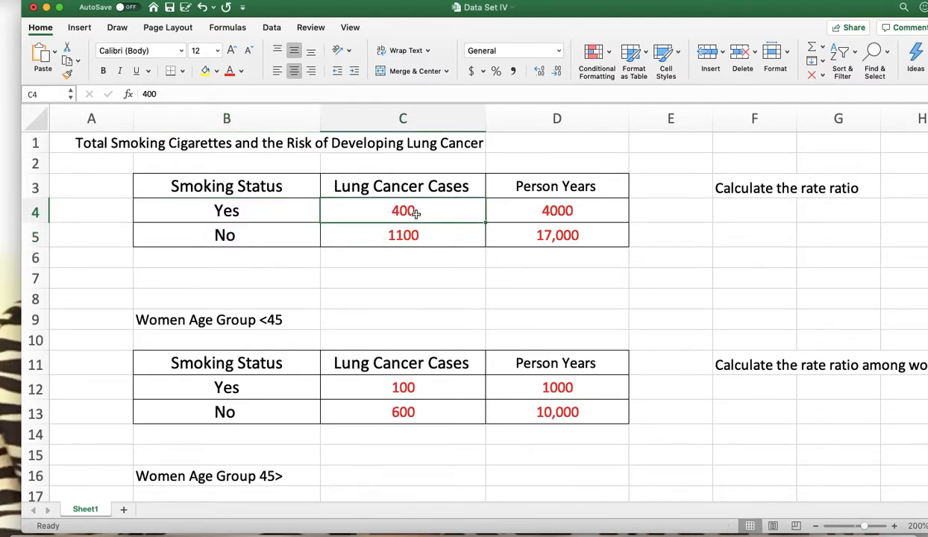
click(410, 235)
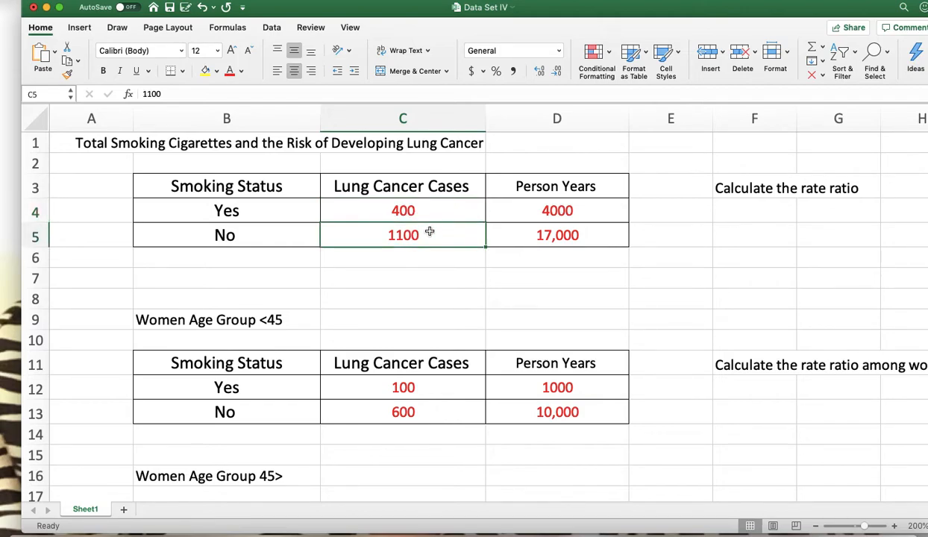
drag(548, 211, 567, 237)
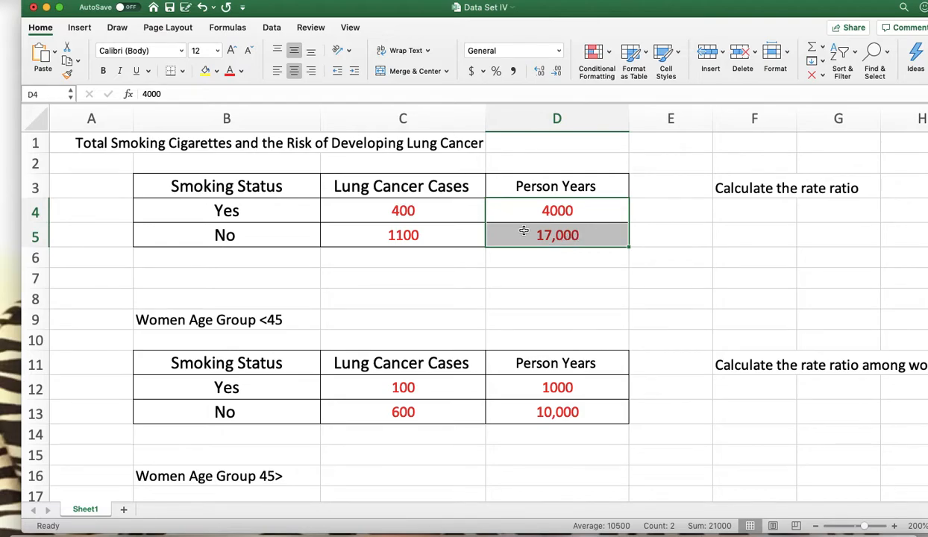
click(390, 210)
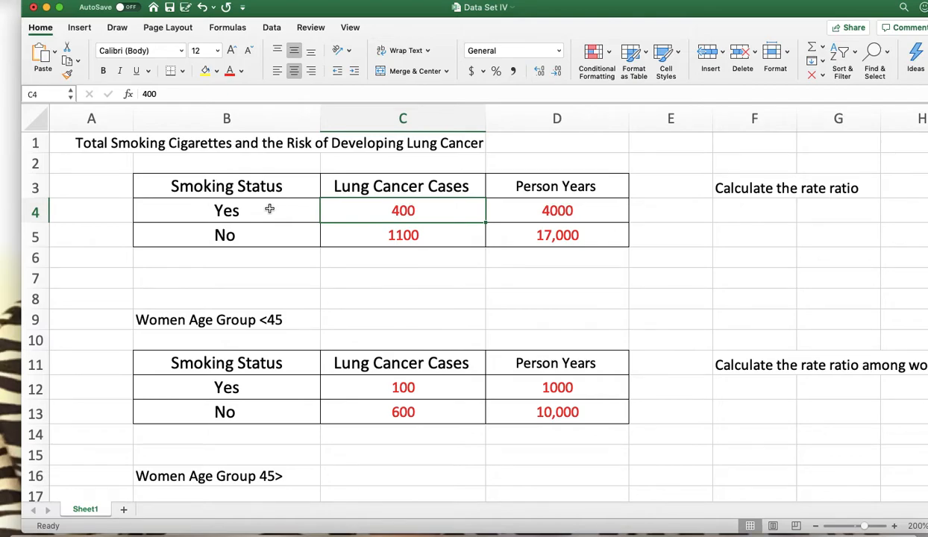
click(415, 105)
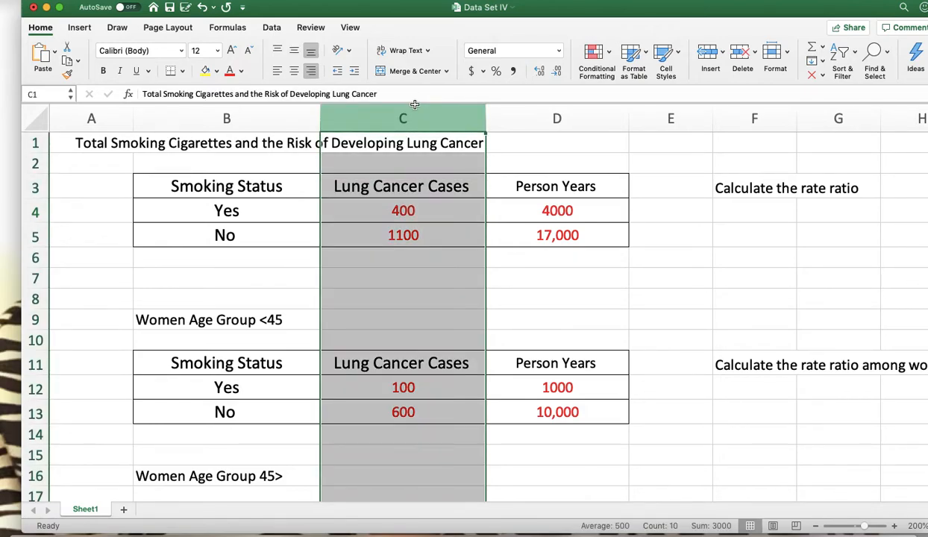
click(407, 210)
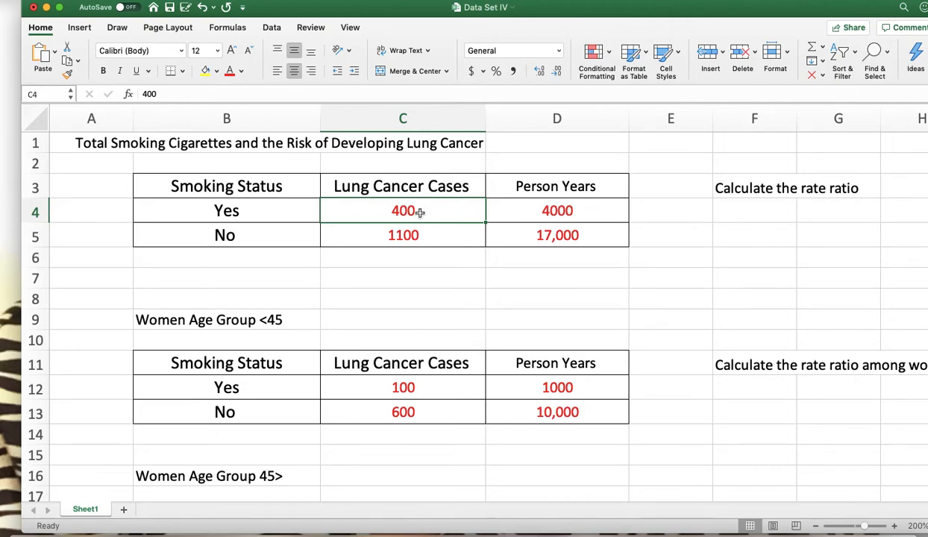
Calculate the smokers' lung cancer rate in F4 with the formula =C4/D4
click(745, 209)
text(=c4/d4)
key(Return)
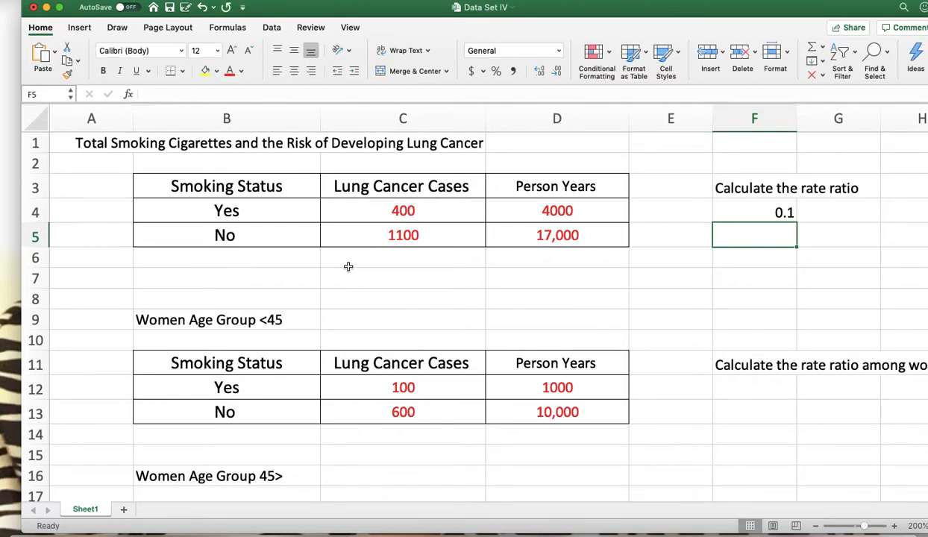
Calculate the non-smokers' lung cancer rate in F5 with the formula =C5/D5
click(426, 240)
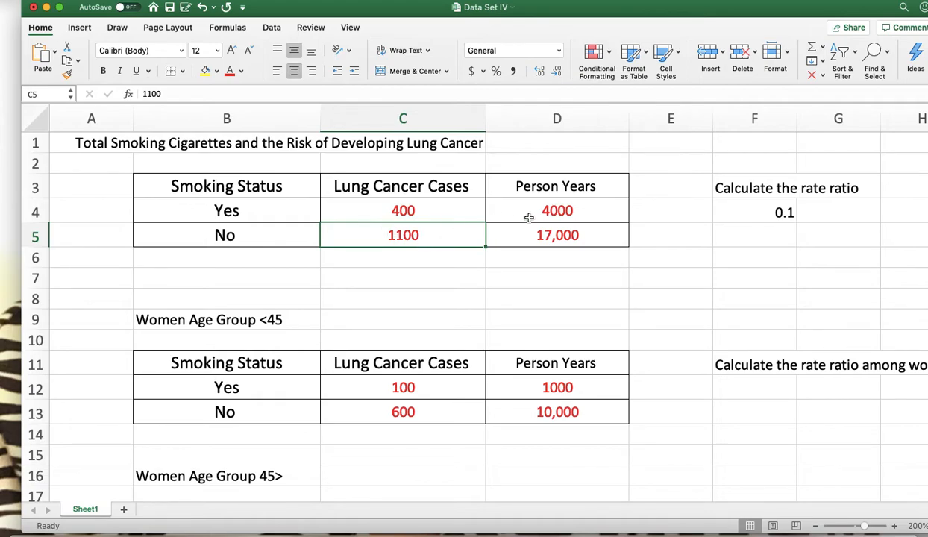
click(771, 237)
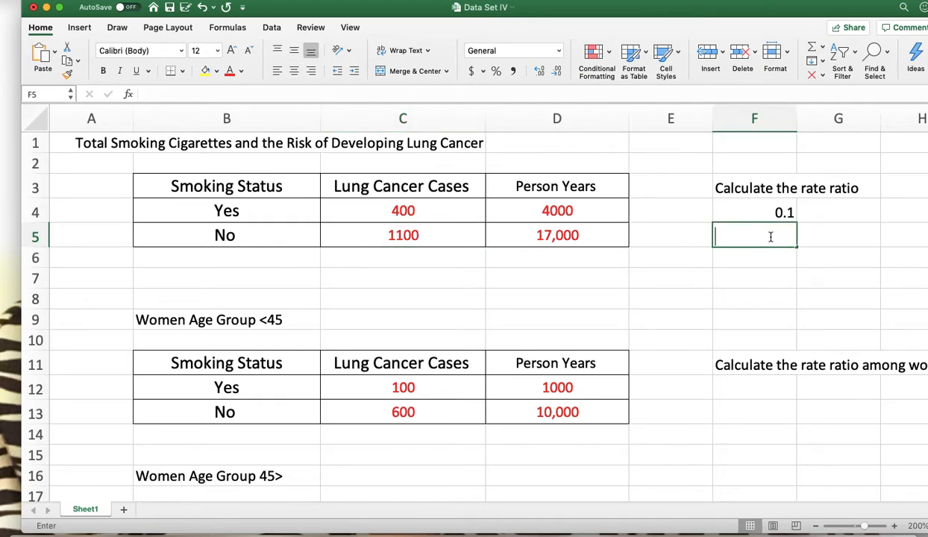
text(=c5/d5)
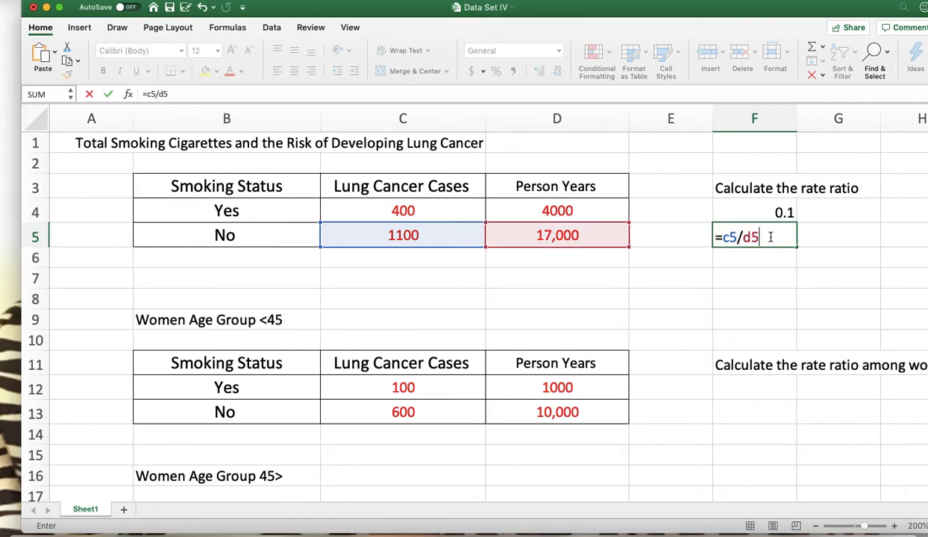
key(Return)
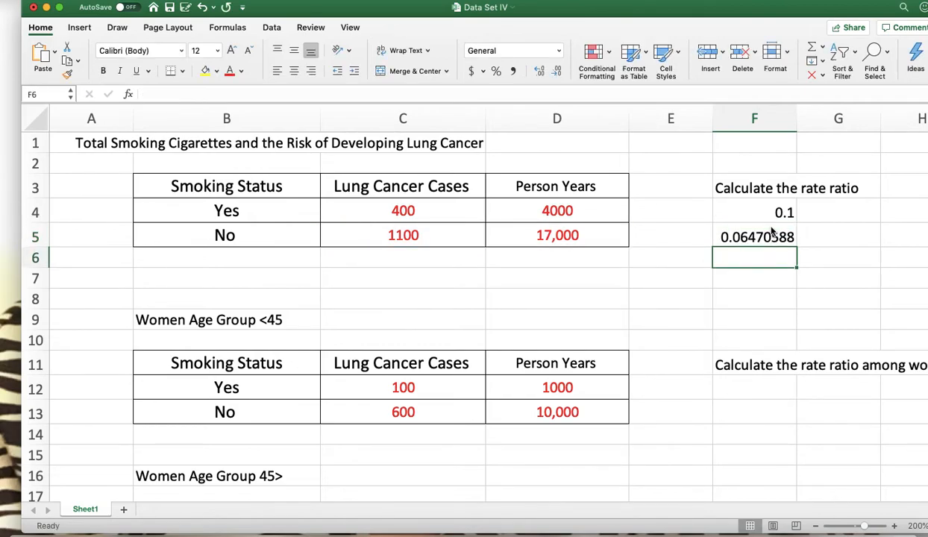
Calculate the overall rate ratio in F6 by dividing the smokers' rate by the non-smokers' rate with =F4/F5
click(769, 227)
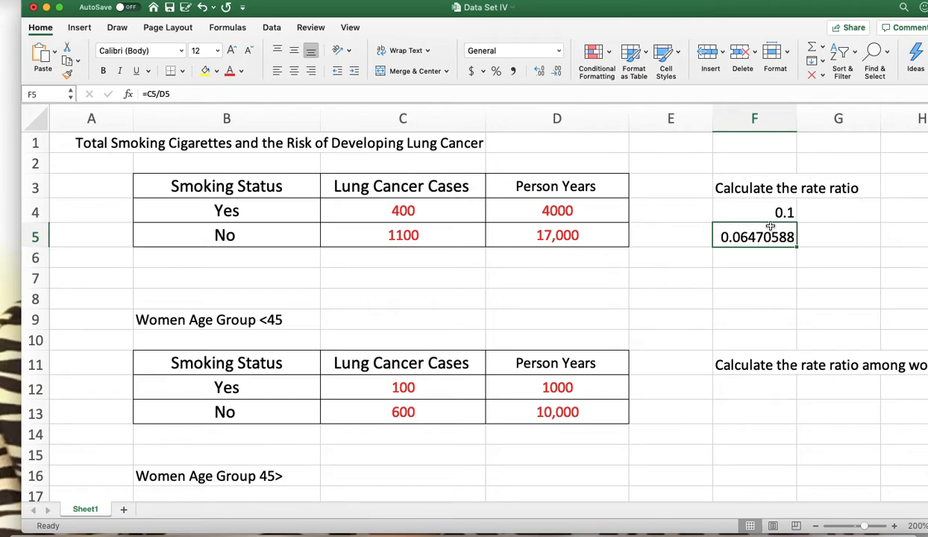
click(757, 282)
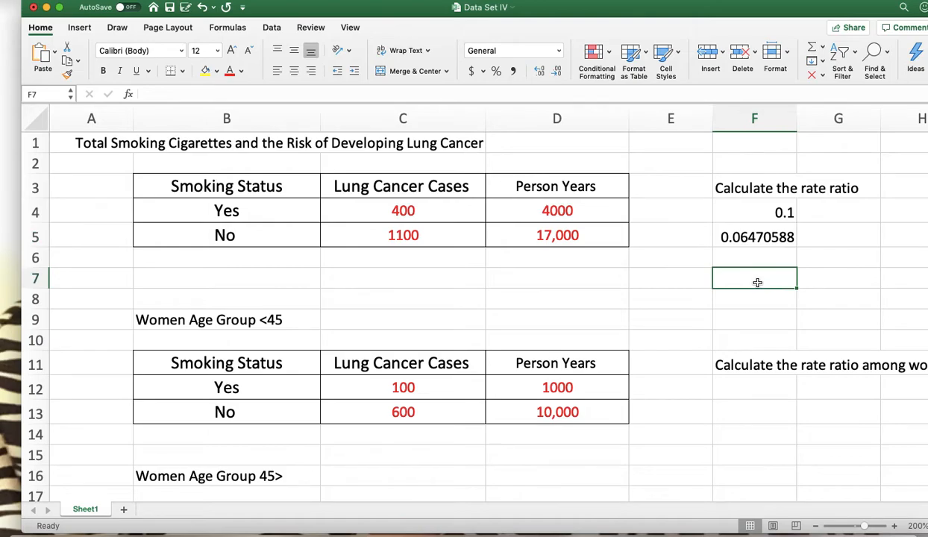
click(766, 210)
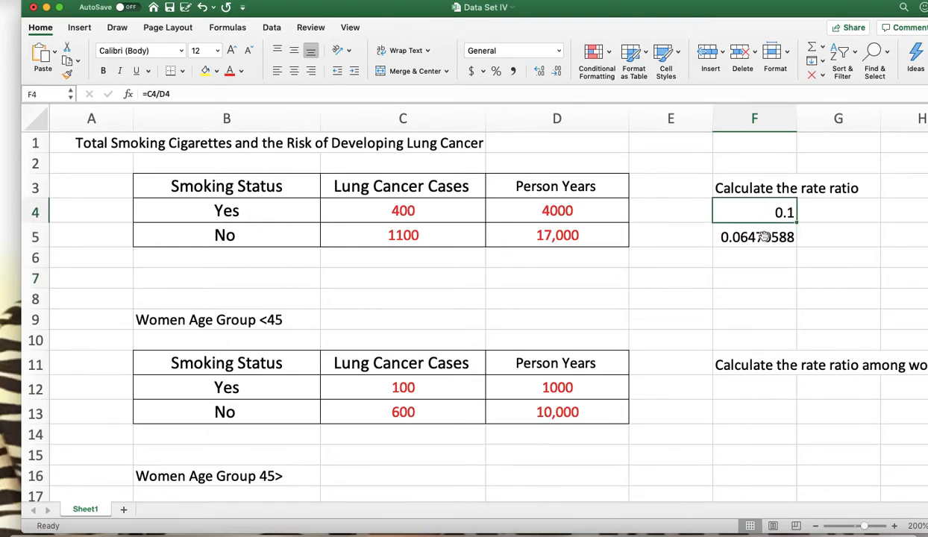
click(761, 236)
click(745, 263)
text(=)
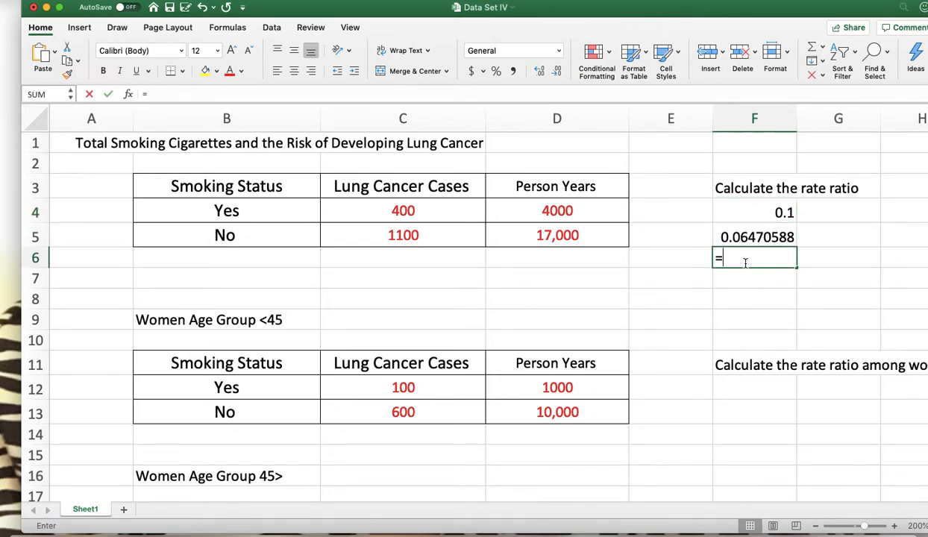
text(f4/f5)
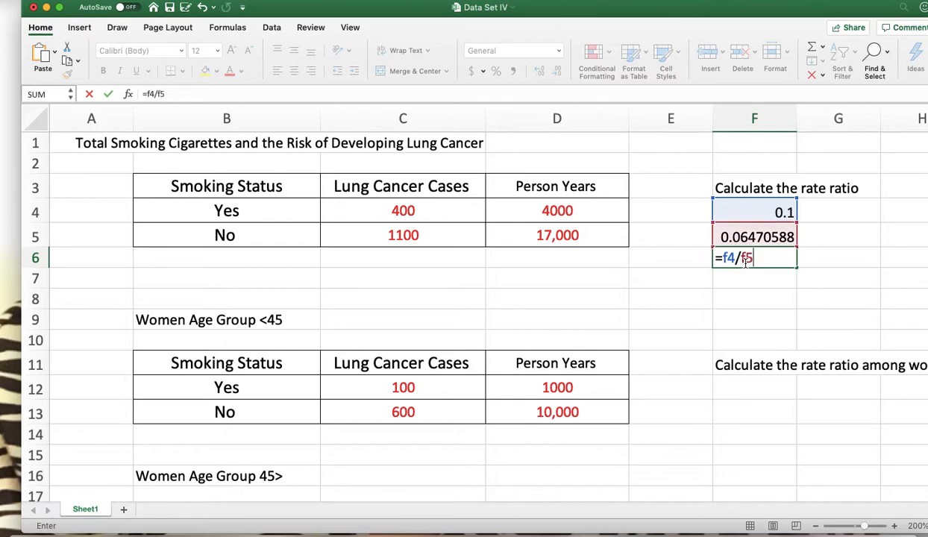
key(Return)
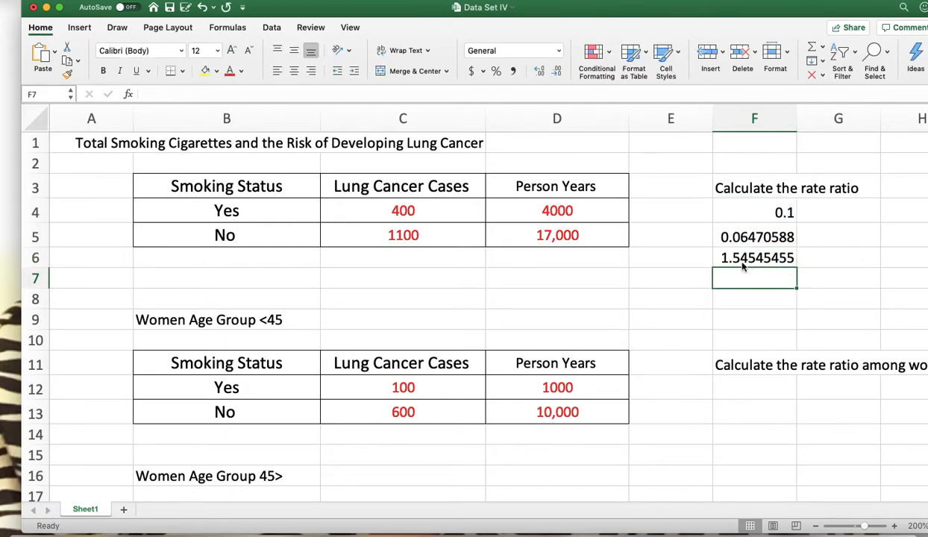
Switch to the Rate Ratio presentation in PowerPoint and show the Data Set II – Women Age Group <45 slide full screen, then exit the show
drag(747, 21, 652, 21)
click(864, 131)
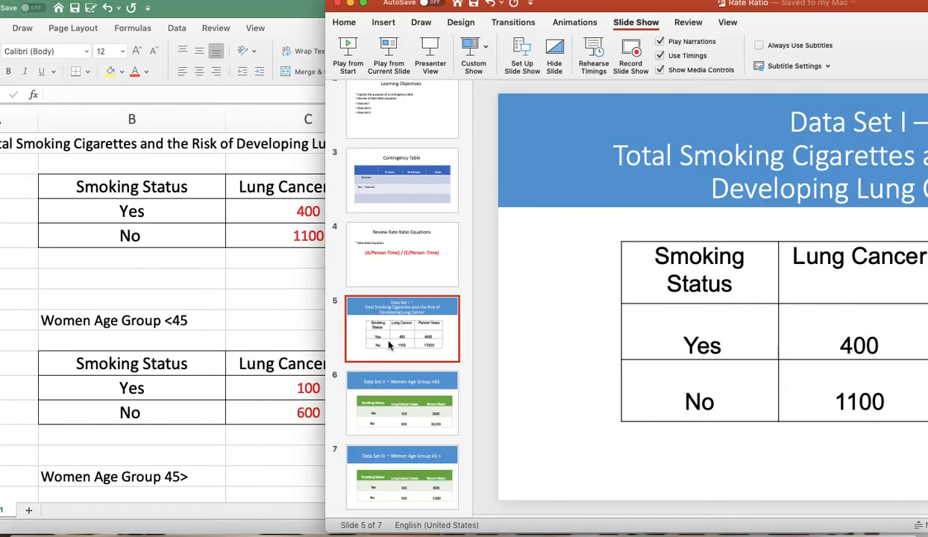
click(379, 385)
drag(660, 7, 360, 8)
click(774, 525)
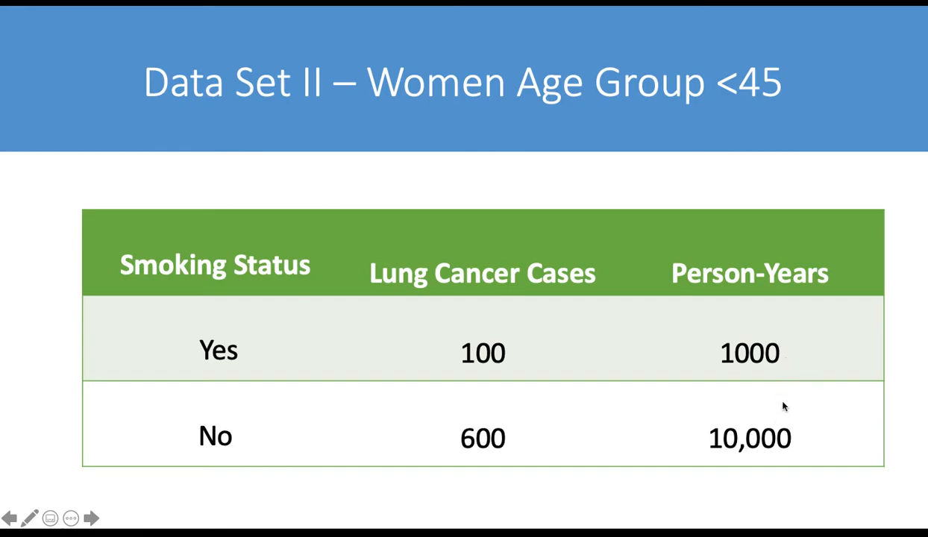
key(Escape)
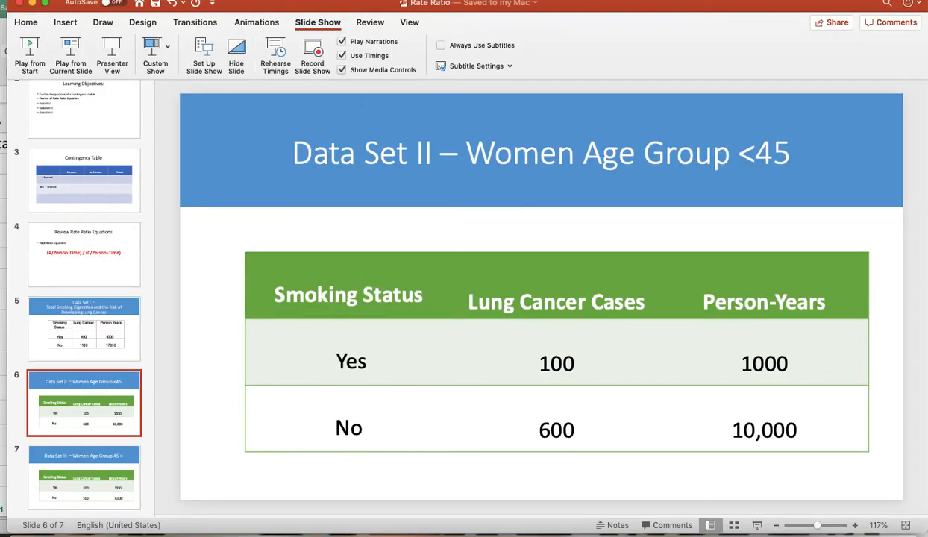
Return to the Data Set IV workbook in Excel and fit both women age-group tables in view at 150% zoom
drag(478, 7, 649, 9)
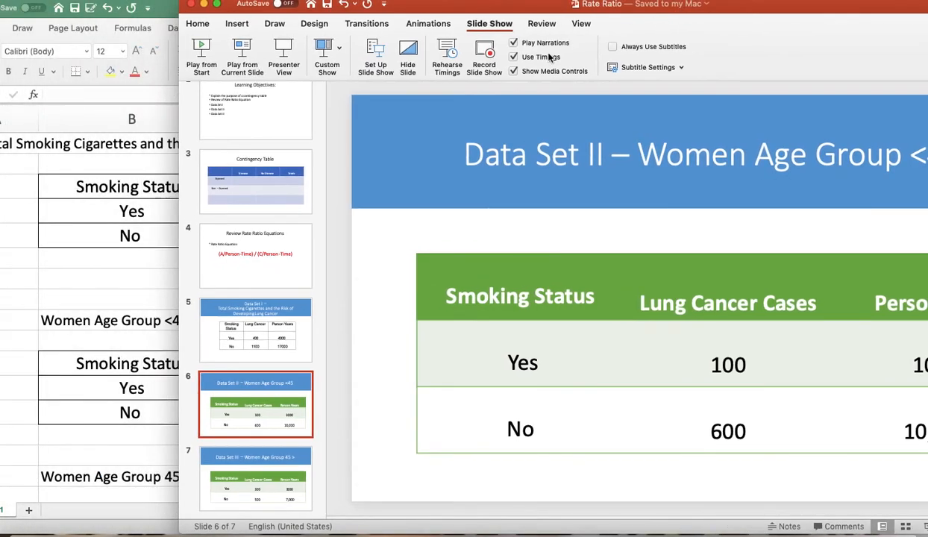
click(144, 186)
drag(442, 10, 527, 4)
click(445, 287)
scroll(445, 288, up, 2)
scroll(444, 287, down, 1)
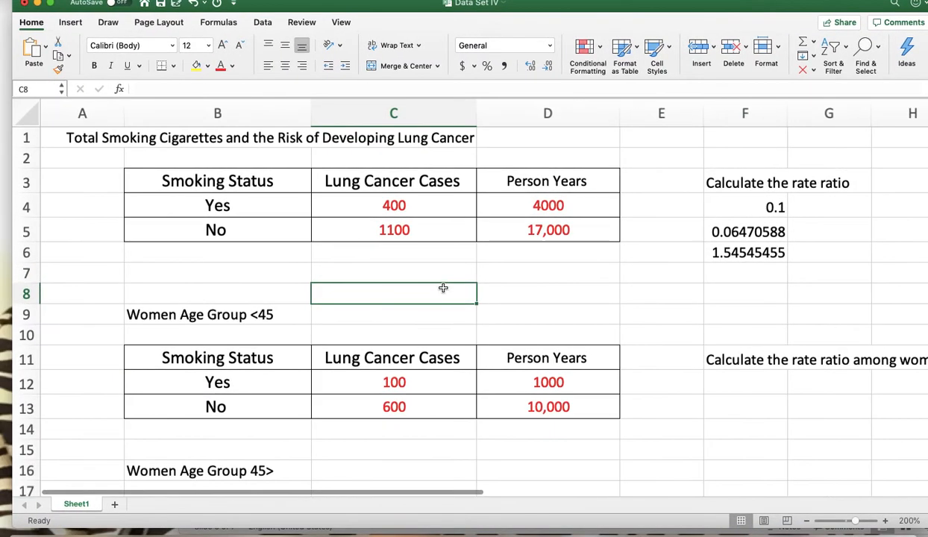
drag(805, 10, 754, 10)
drag(884, 162, 927, 163)
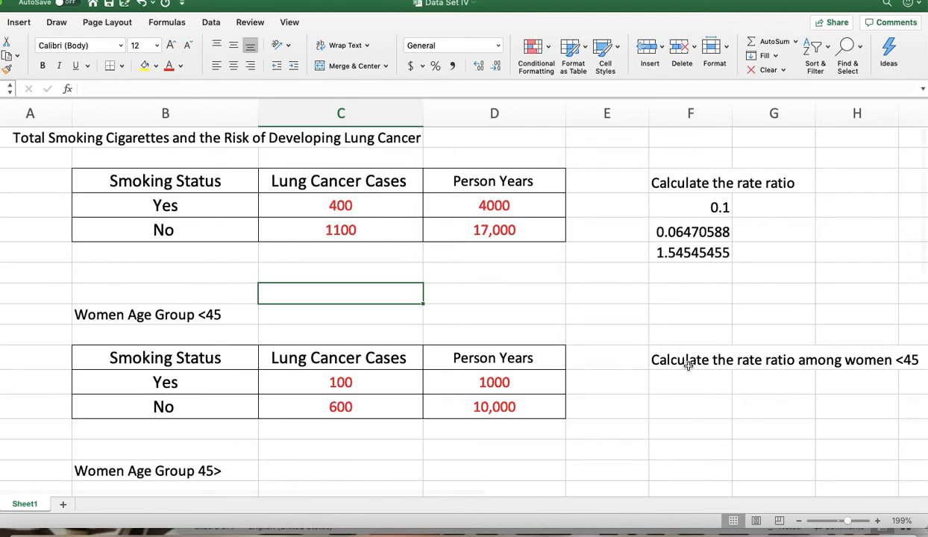
click(337, 382)
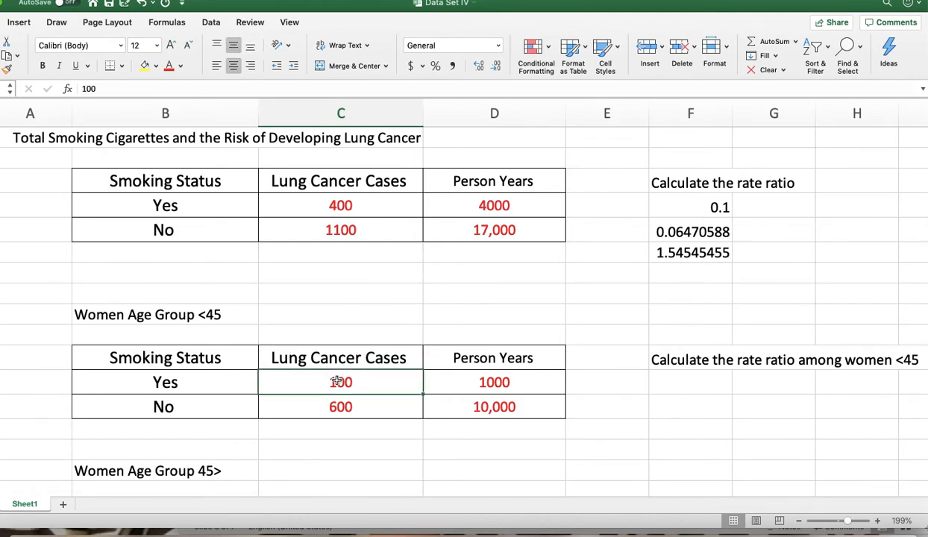
scroll(337, 382, down, 5)
scroll(357, 348, down, 1)
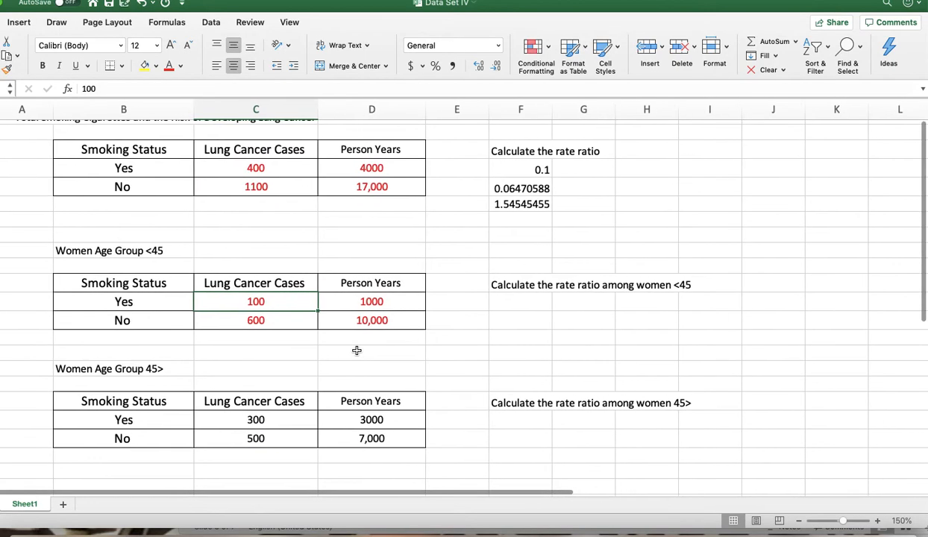
click(255, 319)
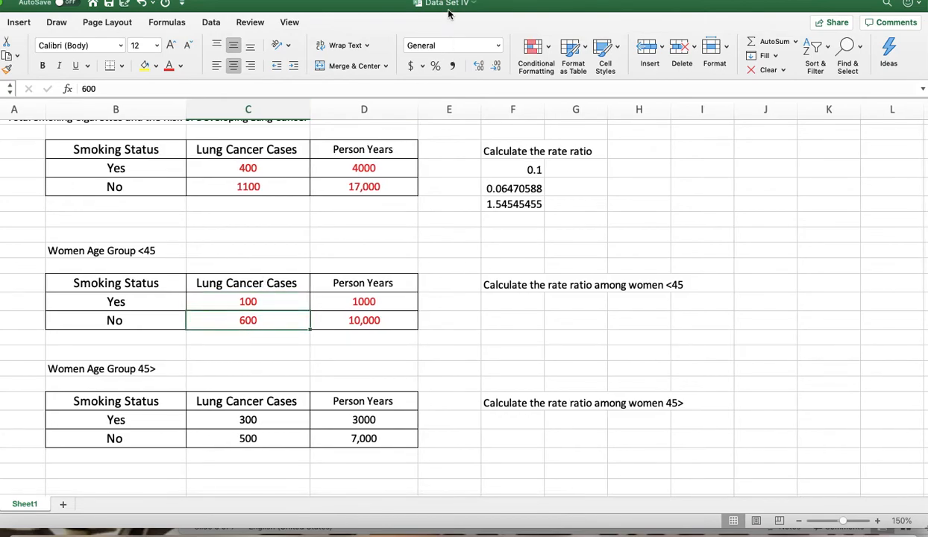
drag(451, 11, 540, 11)
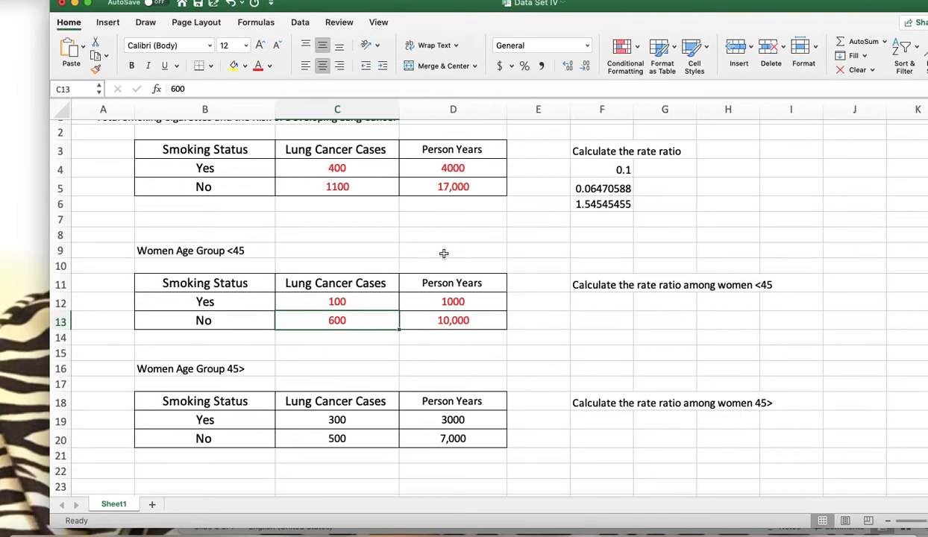
Calculate the smokers' lung cancer rate for women <45 in F12 with the formula =C12/D12
click(593, 305)
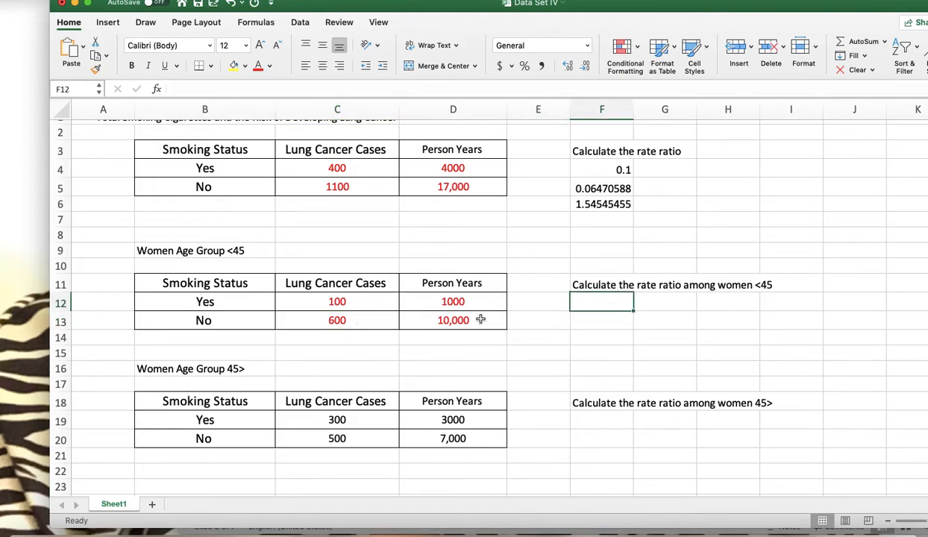
click(357, 301)
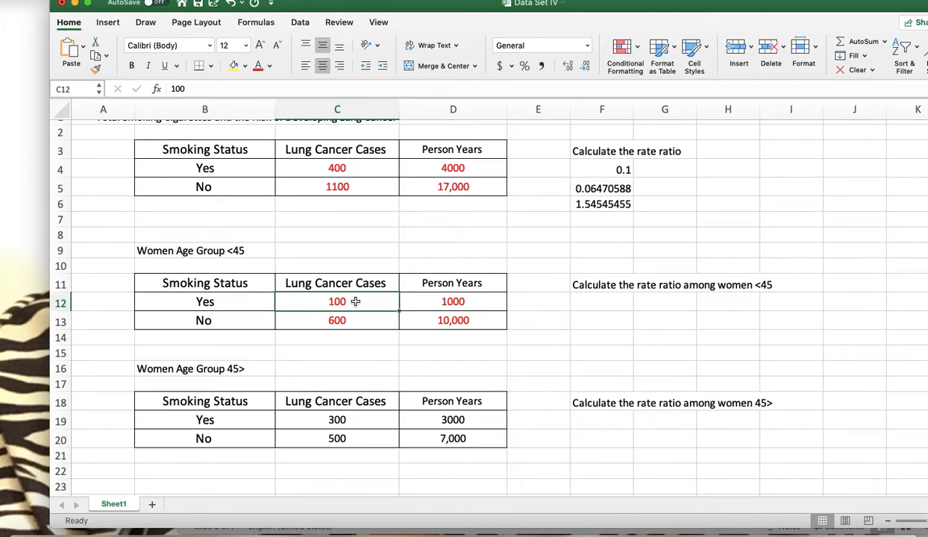
click(450, 299)
click(604, 302)
text(=)
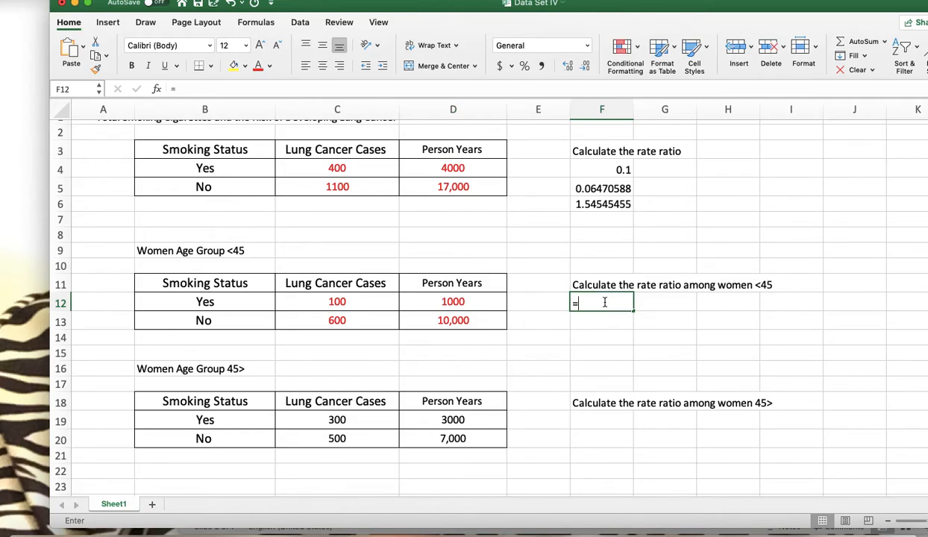
text(c12/d12)
key(Return)
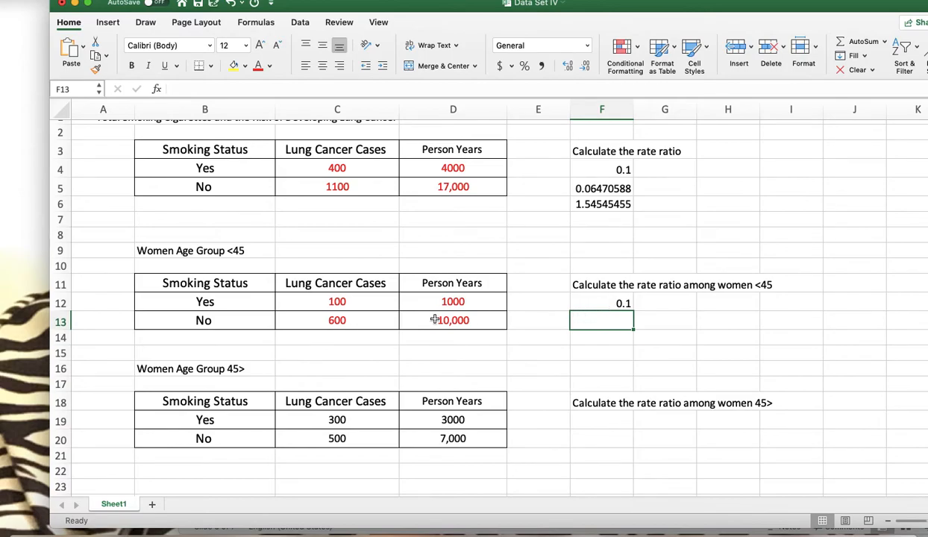
Calculate the non-smokers' lung cancer rate for women <45 in F13 with the formula =C13/D13
click(336, 322)
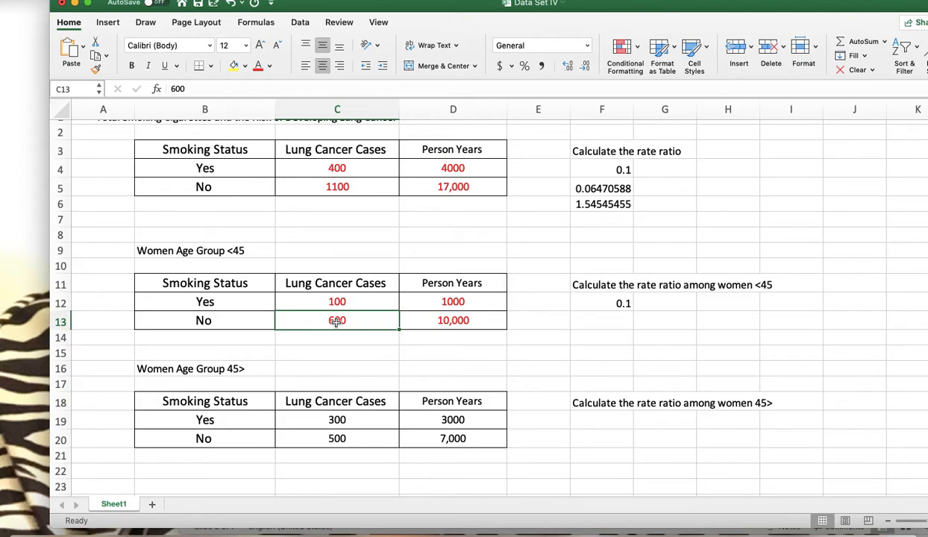
click(422, 319)
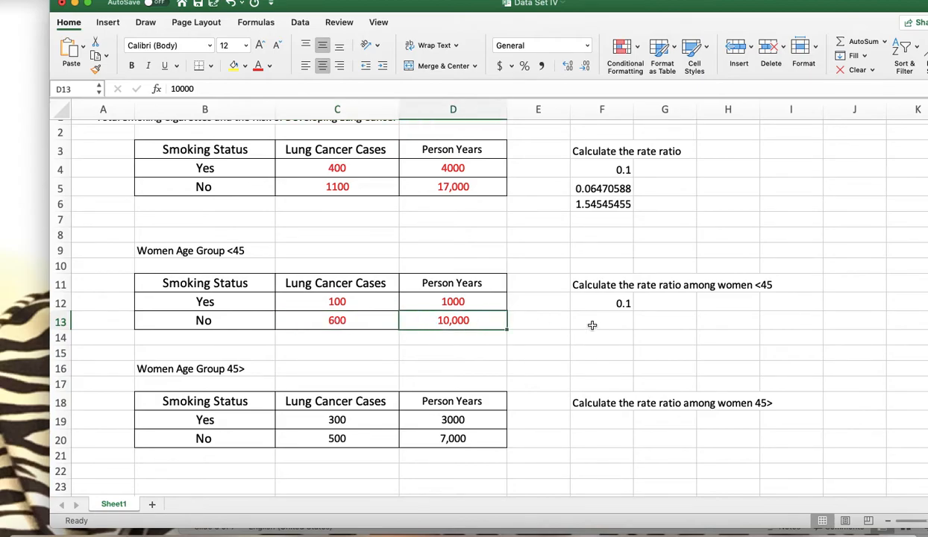
click(598, 325)
text(=c13/)
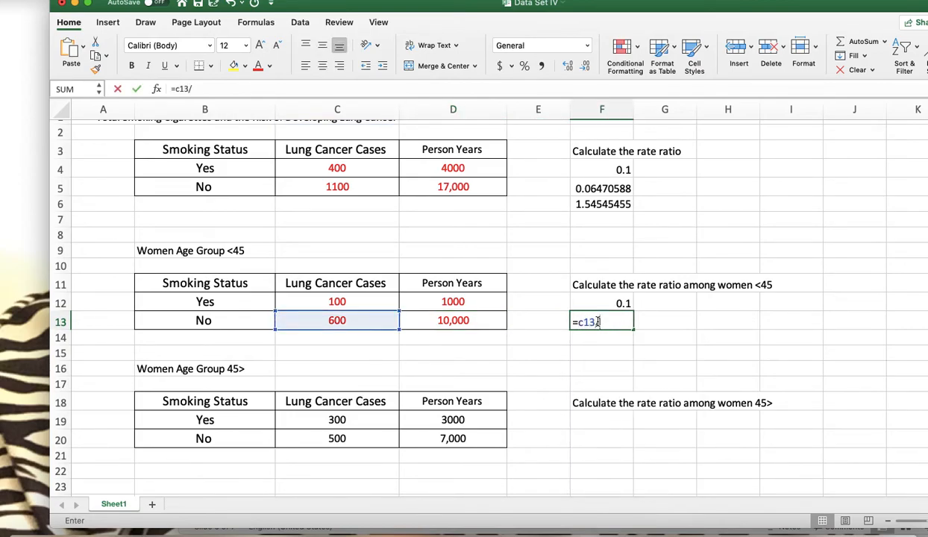
text(d13)
key(Return)
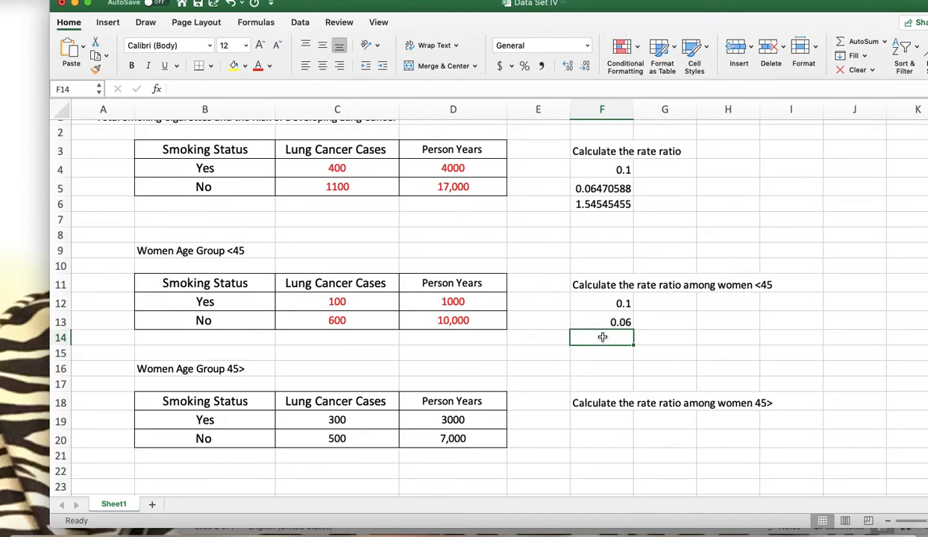
drag(610, 302, 613, 320)
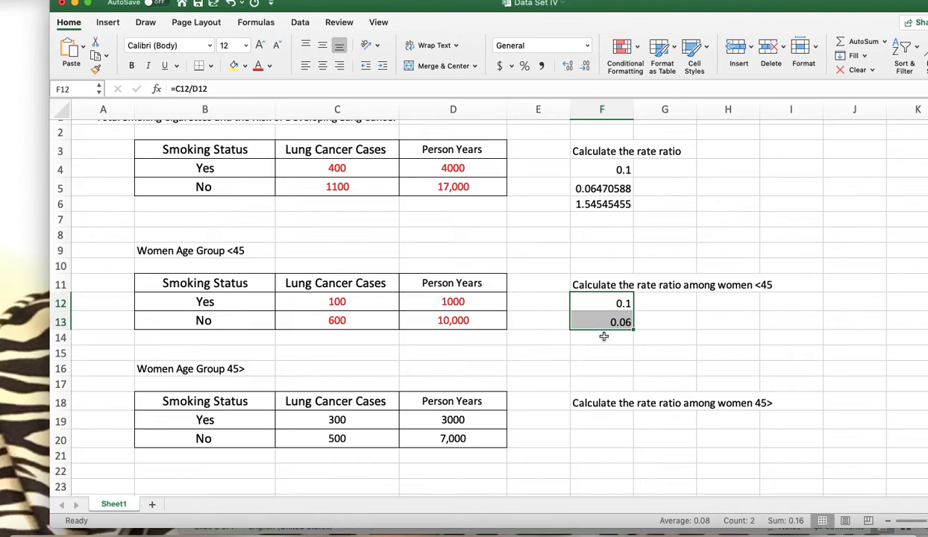
click(603, 335)
text(=c12)
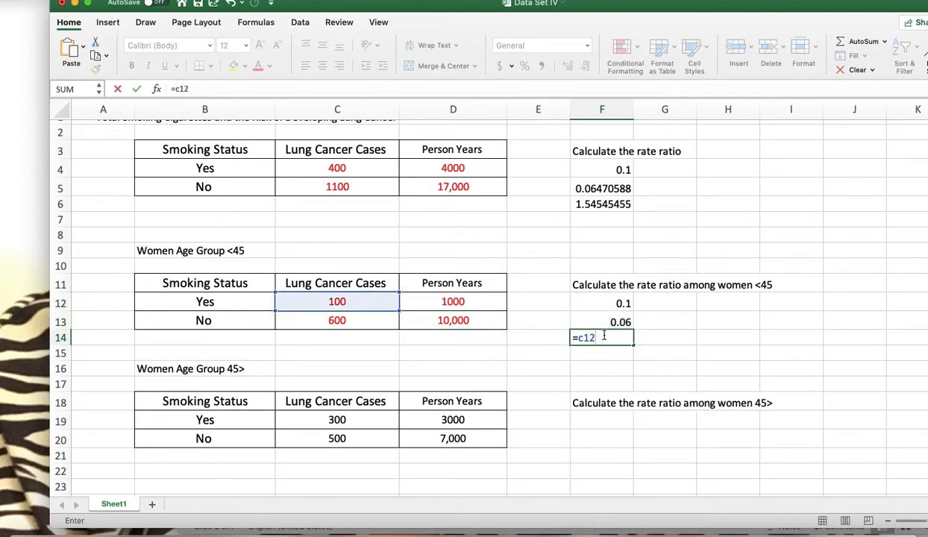
key(BackSpace)
key(BackSpace)
key(BackSpace)
key(BackSpace)
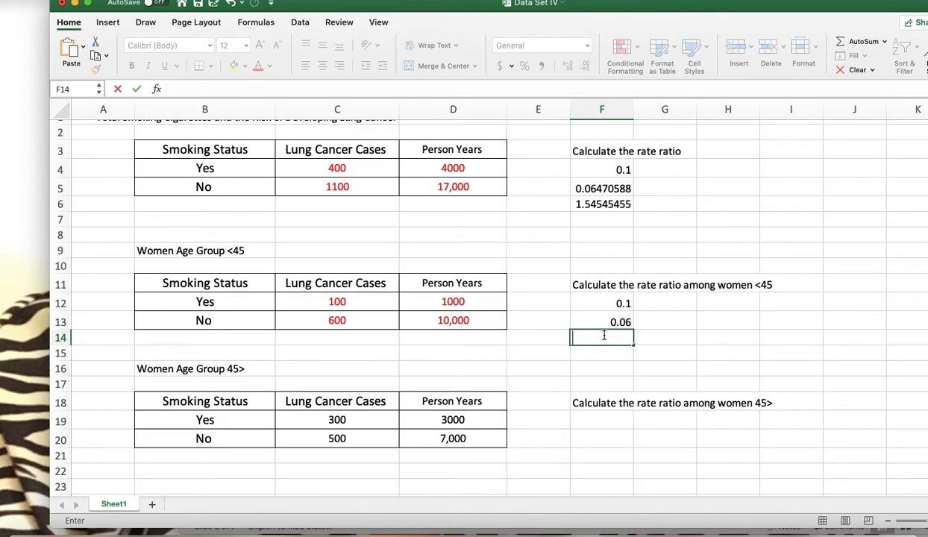
key(Escape)
Calculate the rate ratio for women <45 in F14 with the formula =F12/F13
click(602, 319)
click(602, 302)
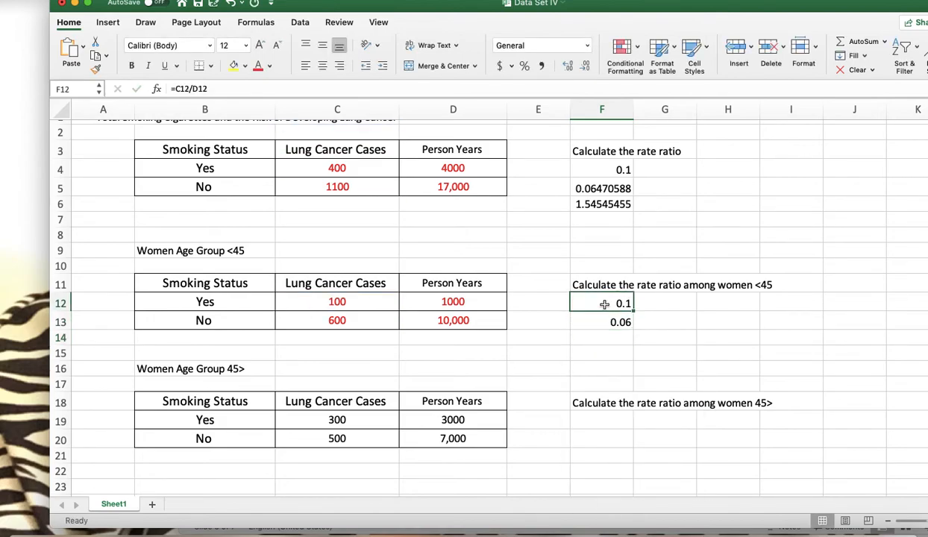
click(601, 322)
click(598, 340)
text(=f)
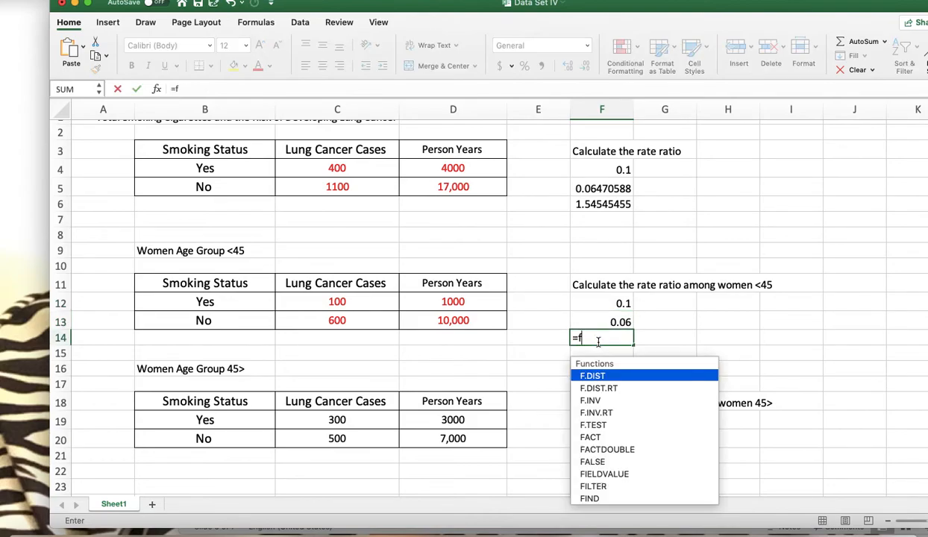
text(12/f13)
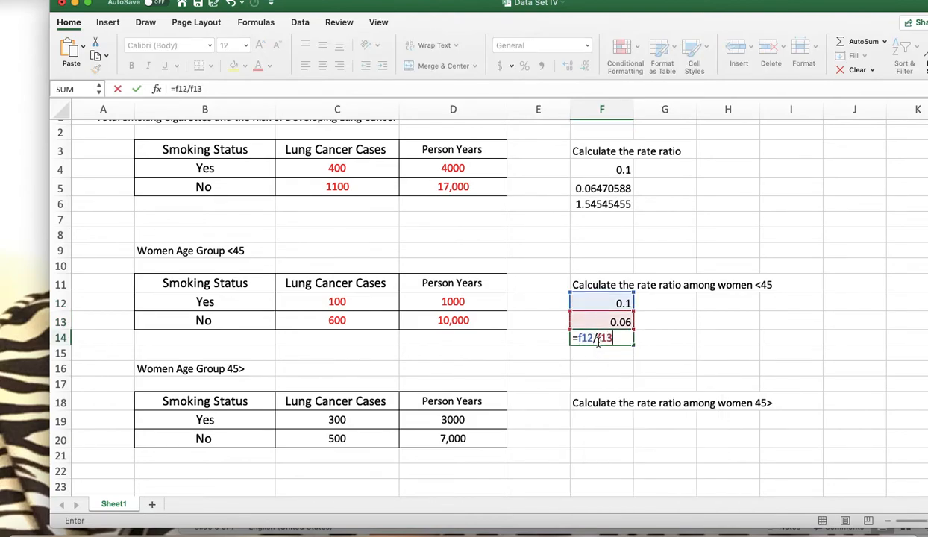
key(Return)
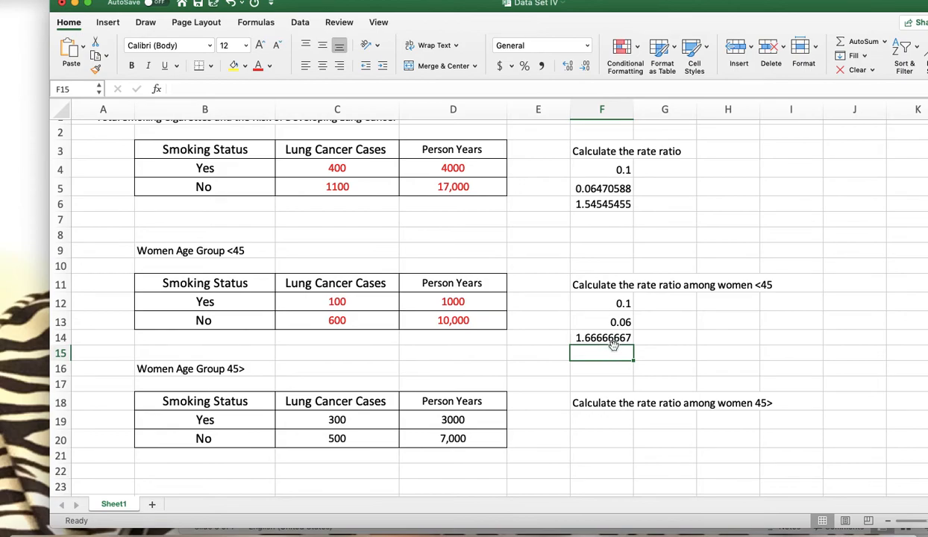
Switch to the Rate Ratio presentation in PowerPoint and show the Data Set III – Women Age Group 45> slide full screen, then exit the show
drag(792, 14, 602, 29)
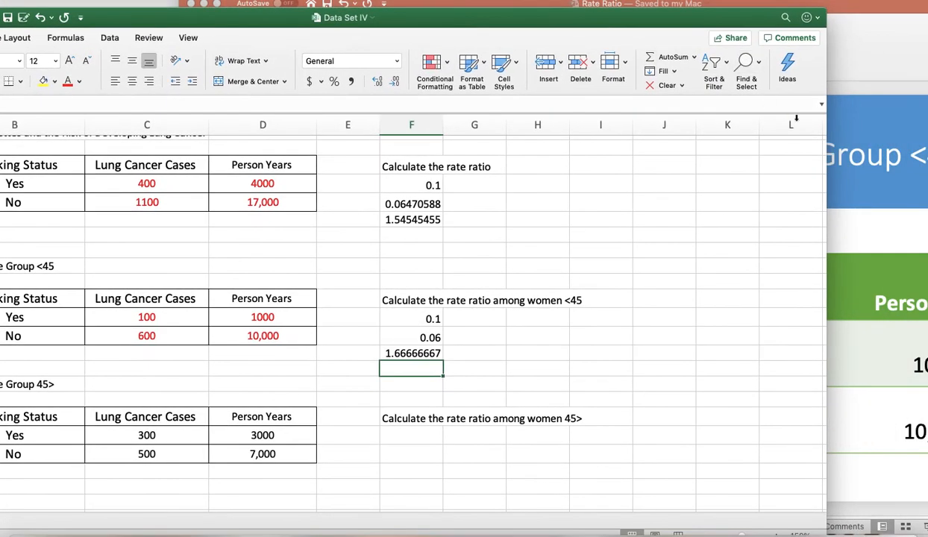
click(833, 122)
drag(723, 8, 644, 9)
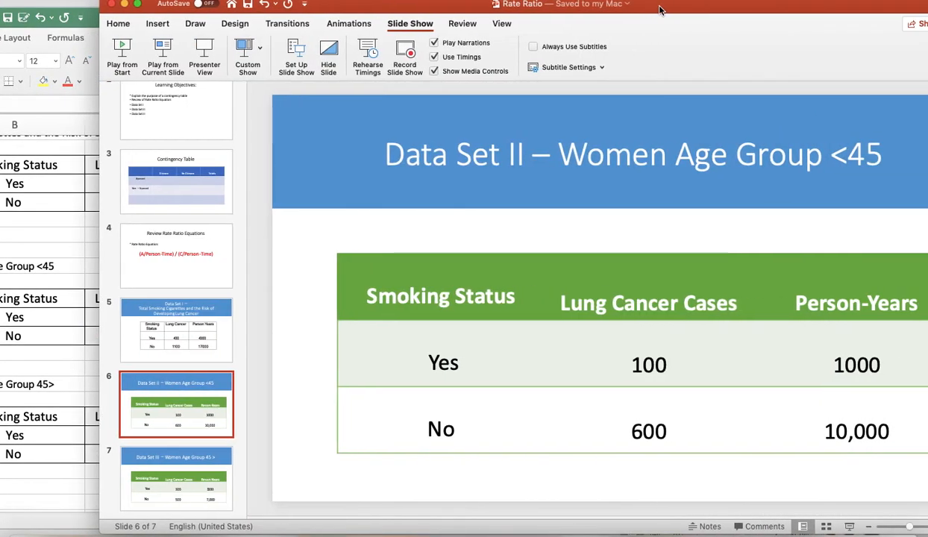
click(199, 487)
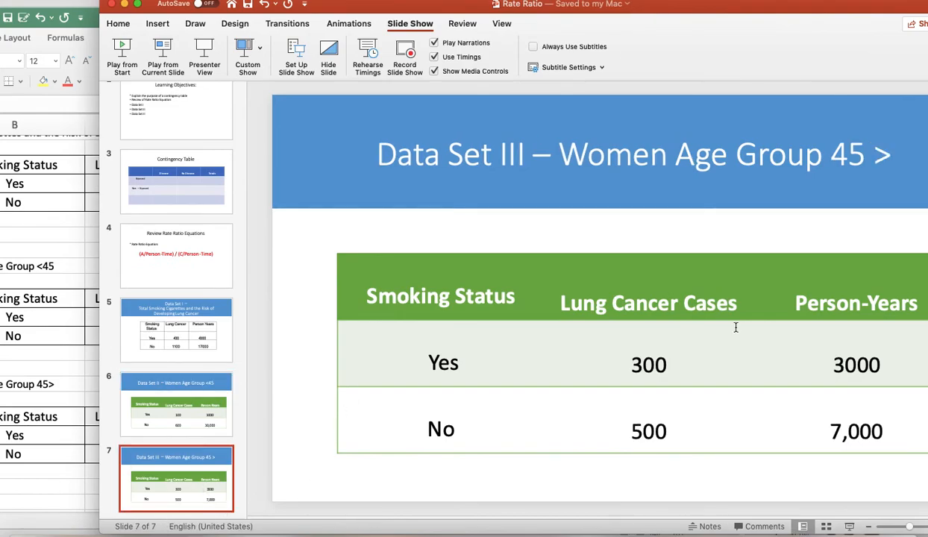
click(869, 518)
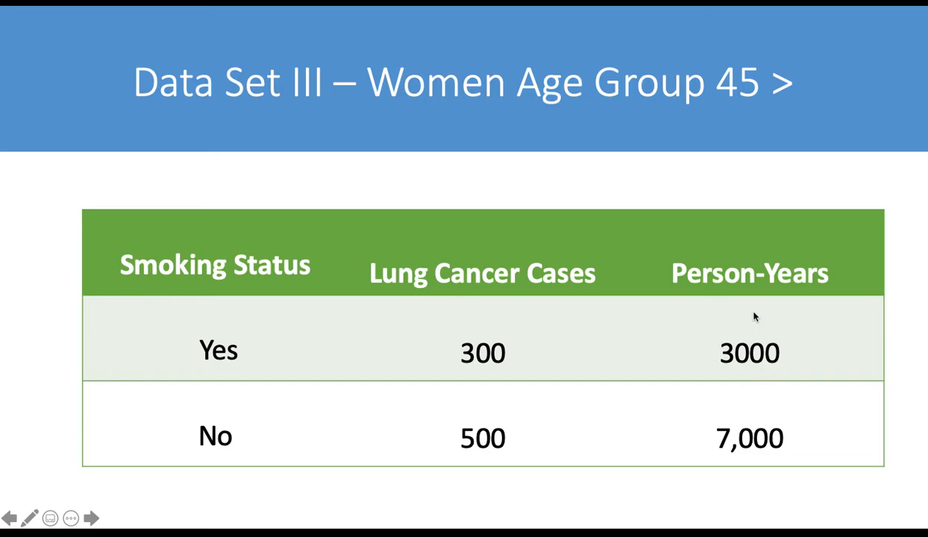
key(Escape)
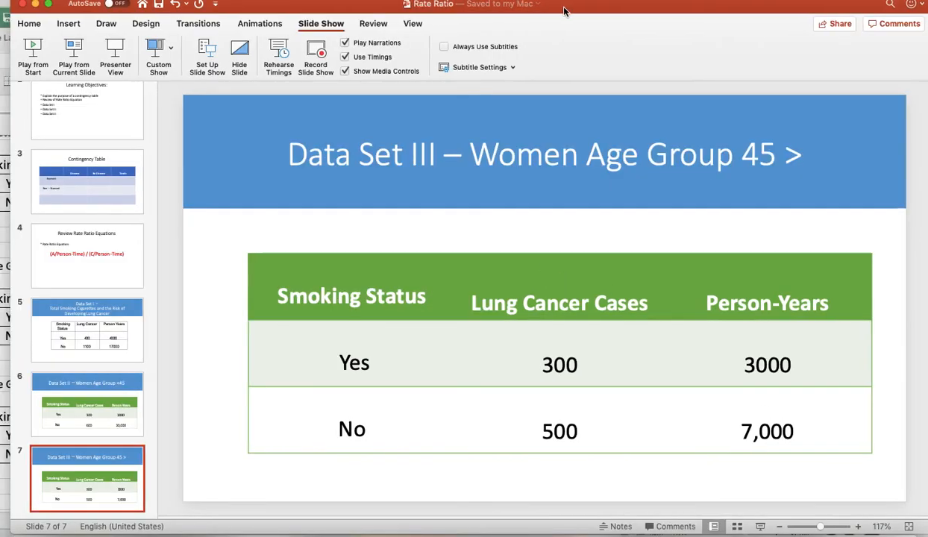
Return to the Data Set IV workbook in Excel and bring its window back into full view
drag(517, 6, 762, 11)
click(202, 239)
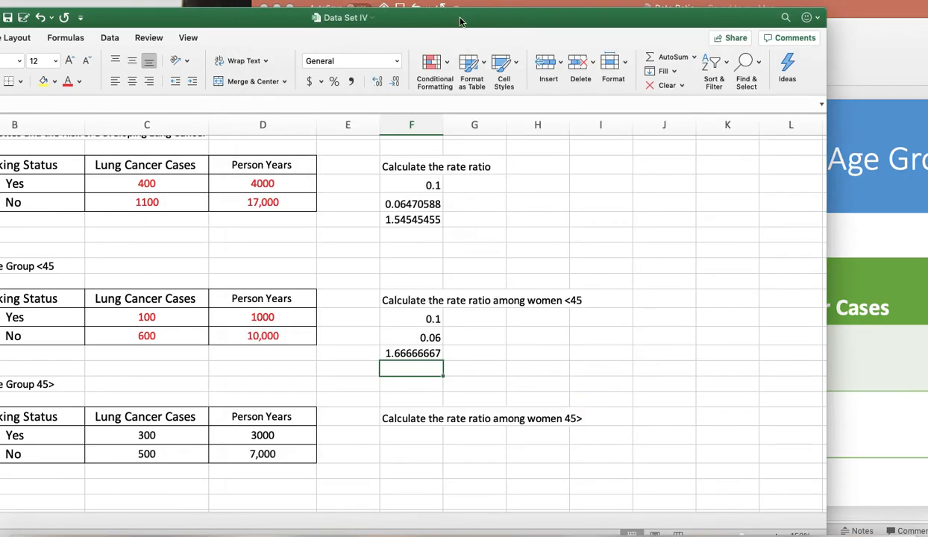
double_click(447, 15)
click(567, 418)
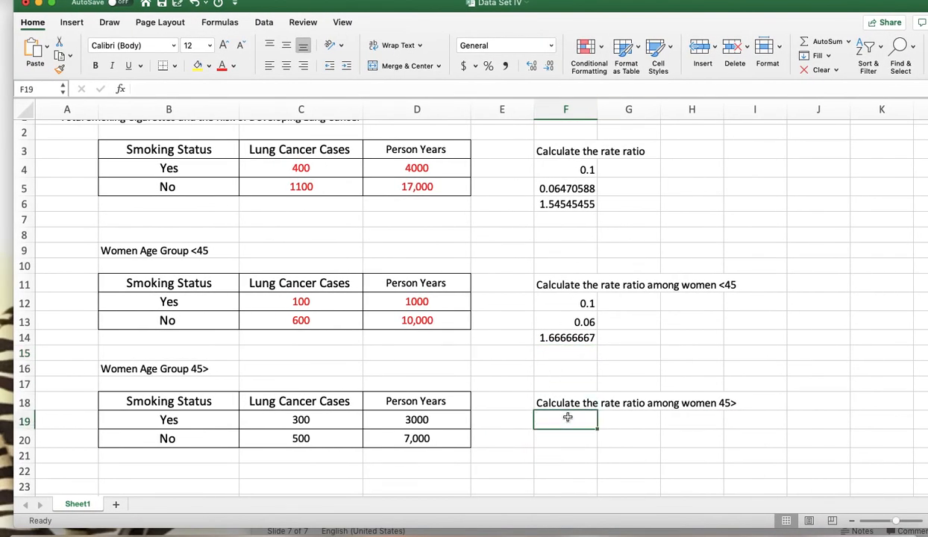
text(=)
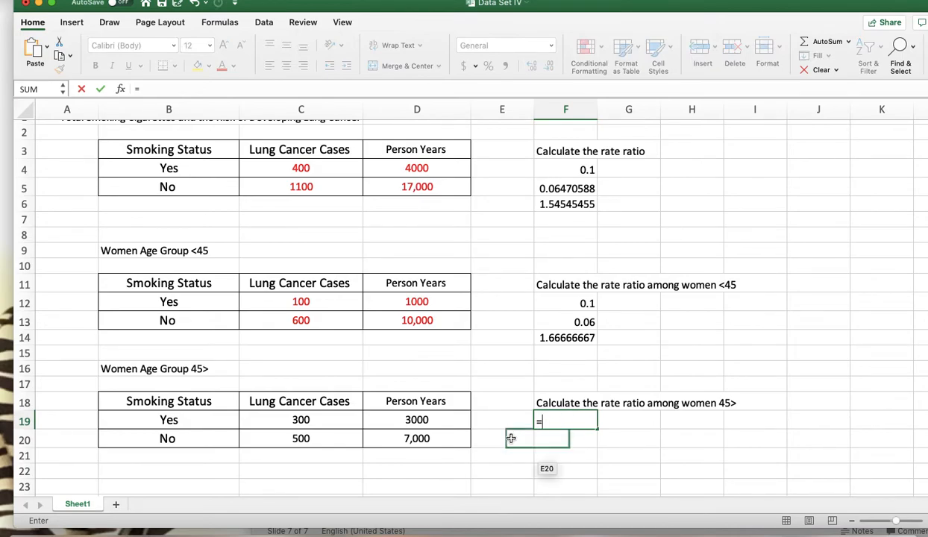
click(301, 420)
key(BackSpace)
key(BackSpace)
key(BackSpace)
key(BackSpace)
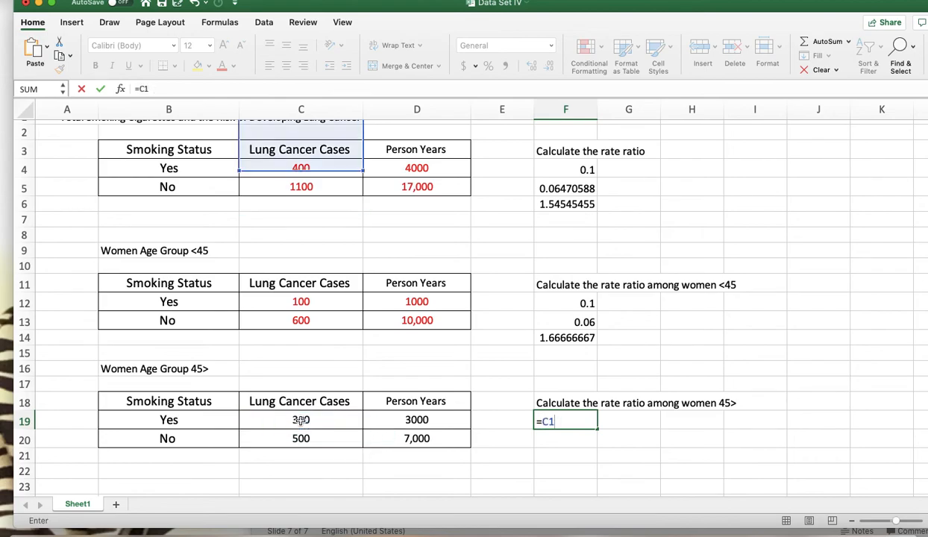
click(311, 457)
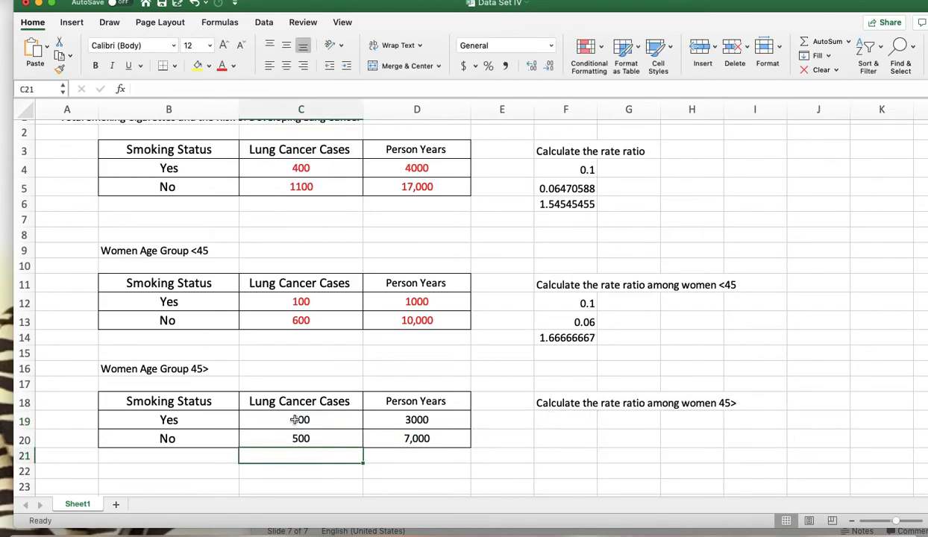
Colour the case and person-year figures for women 45> in C19:D20 red
drag(352, 418, 407, 440)
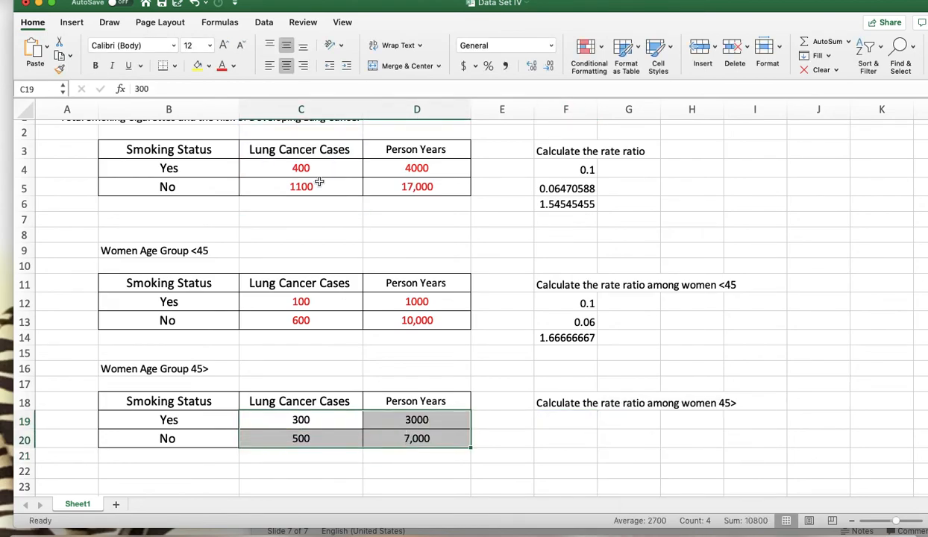
click(233, 65)
click(238, 212)
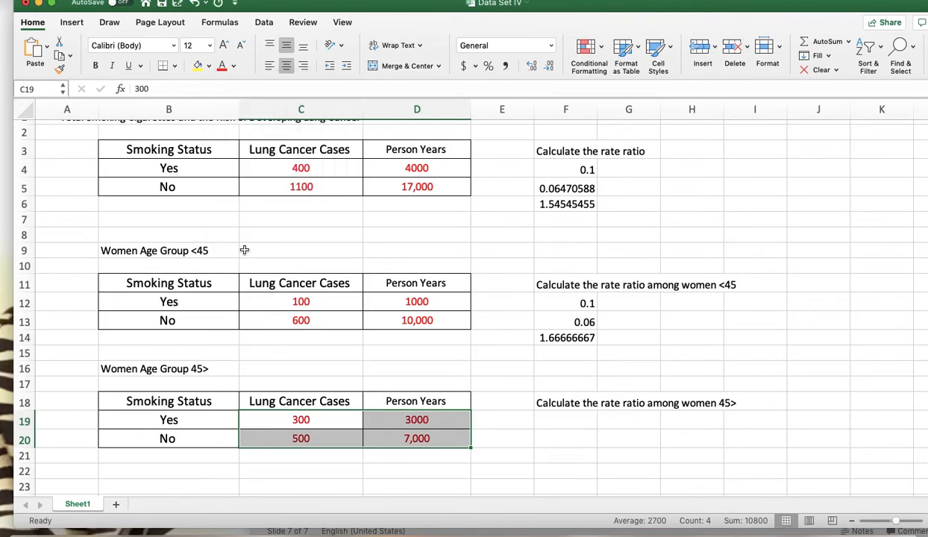
Calculate the smokers' lung cancer rate for women 45> in F19 with the formula =C19/D19
click(290, 420)
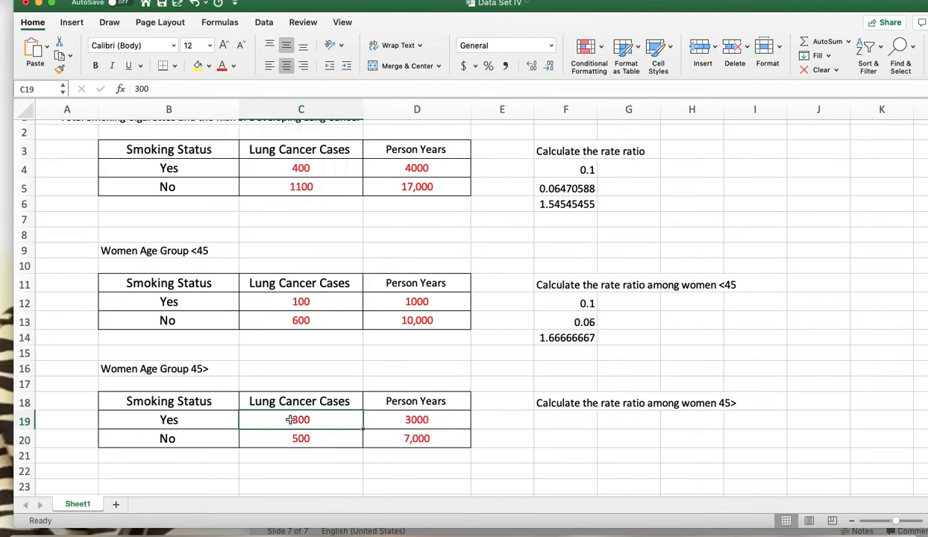
click(390, 415)
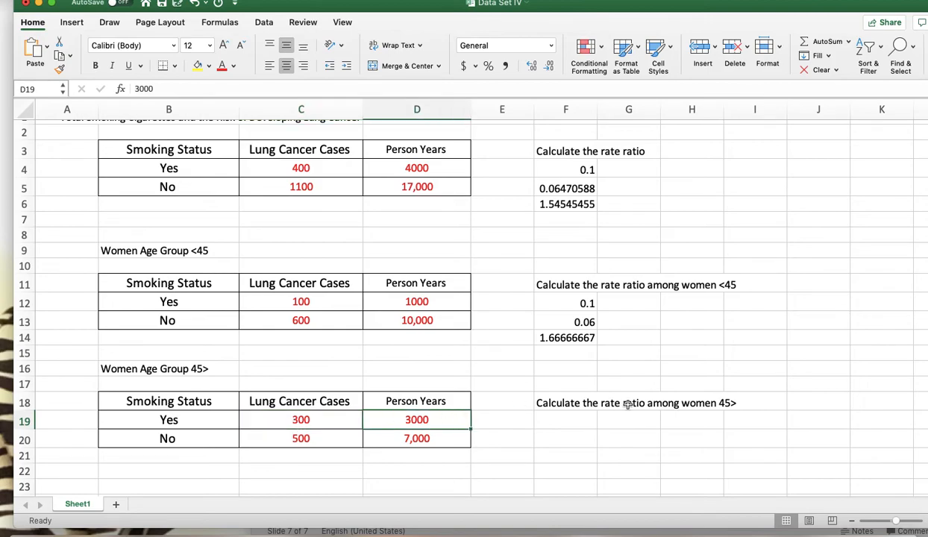
click(573, 415)
text(=c1)
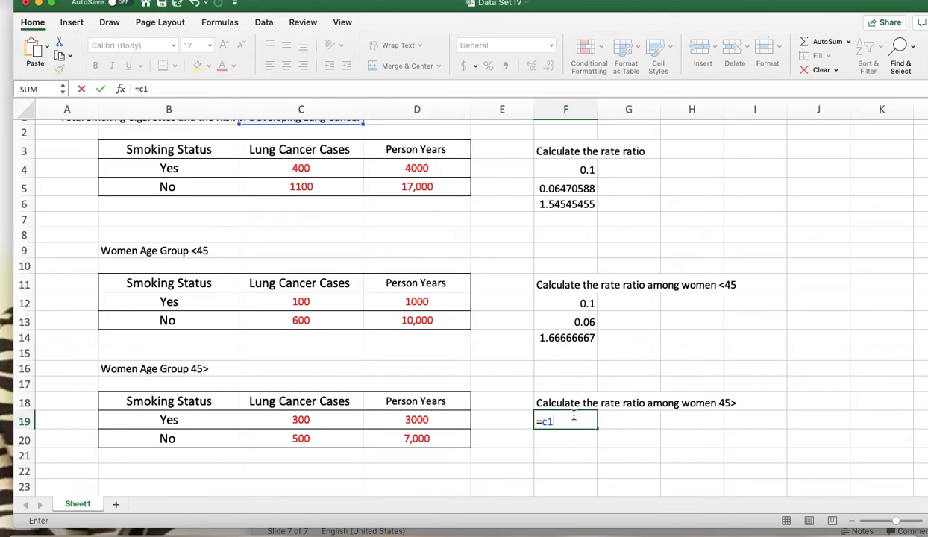
text(9/c)
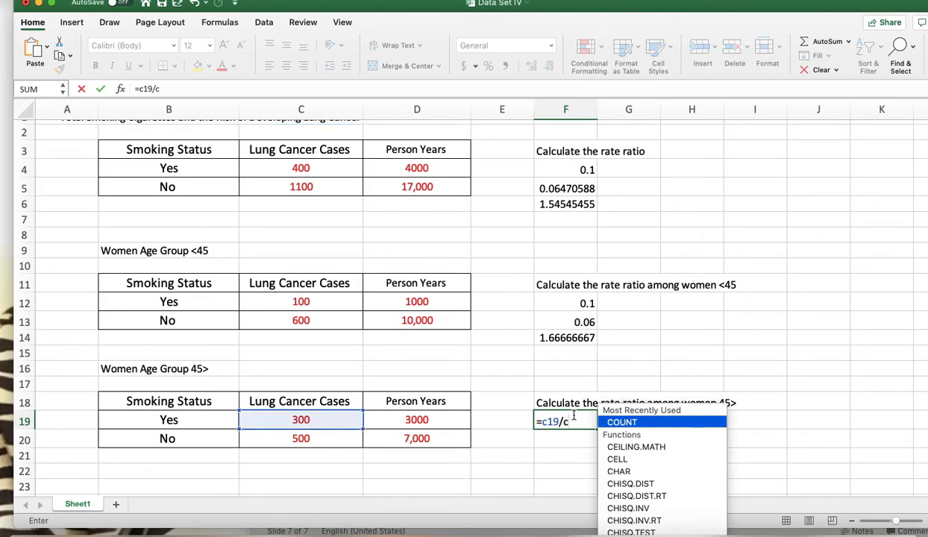
key(BackSpace)
text(d19)
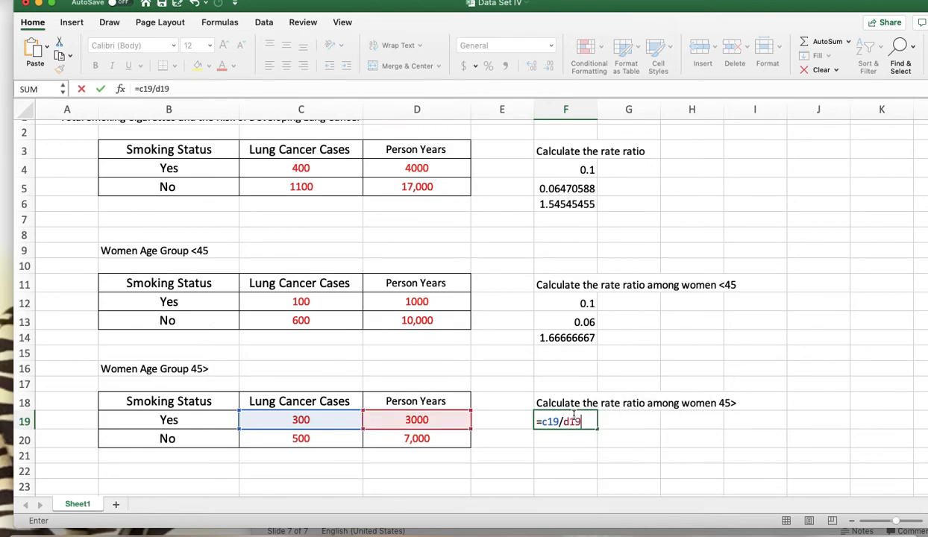
key(Return)
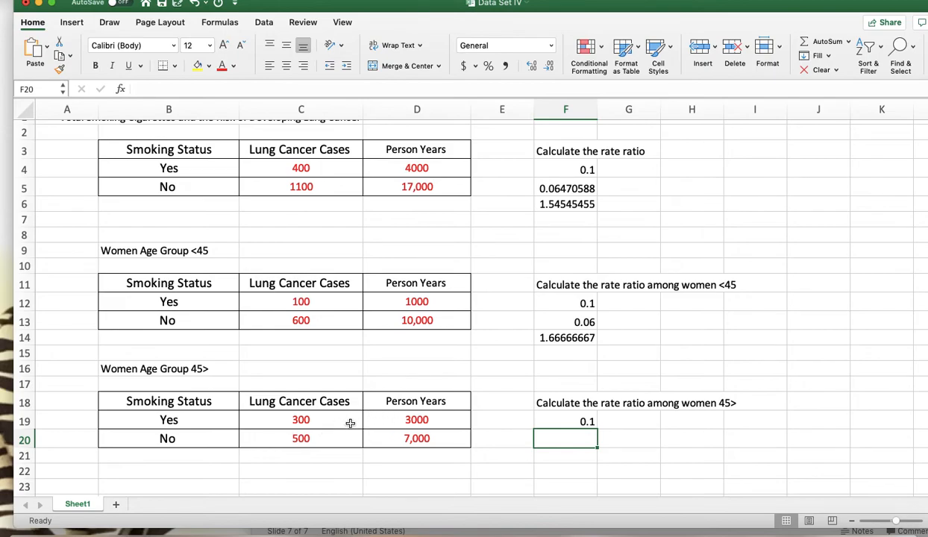
Calculate the non-smokers' lung cancer rate for women 45> in F20 with the formula =C20/D20
click(306, 437)
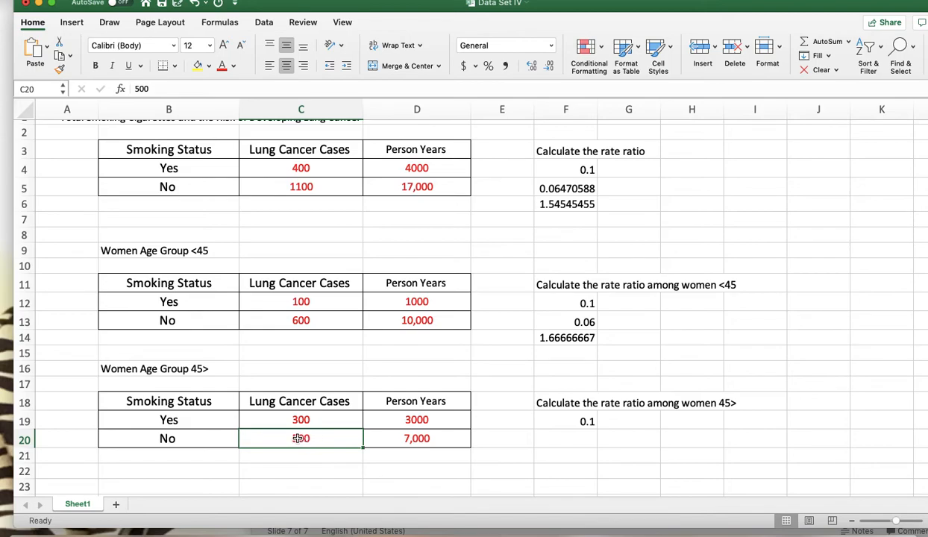
click(415, 439)
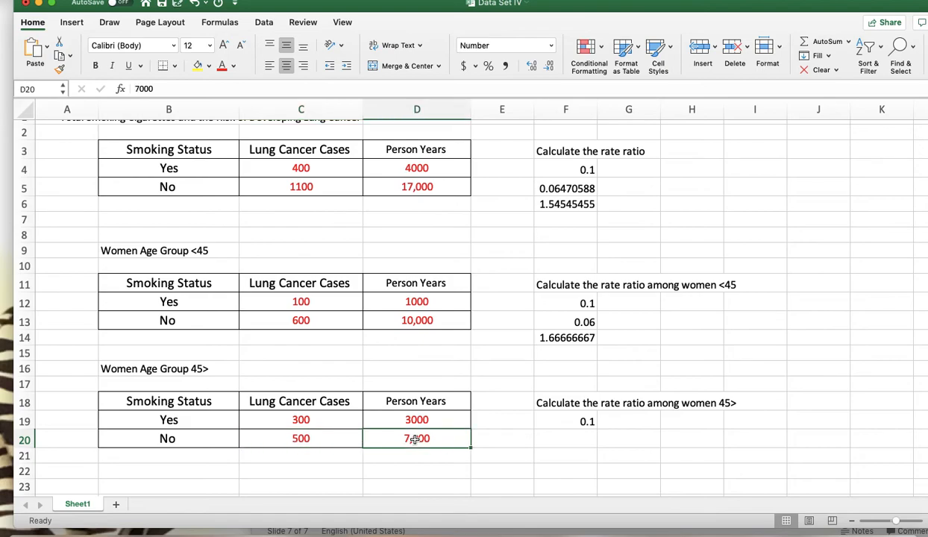
click(580, 440)
text(=)
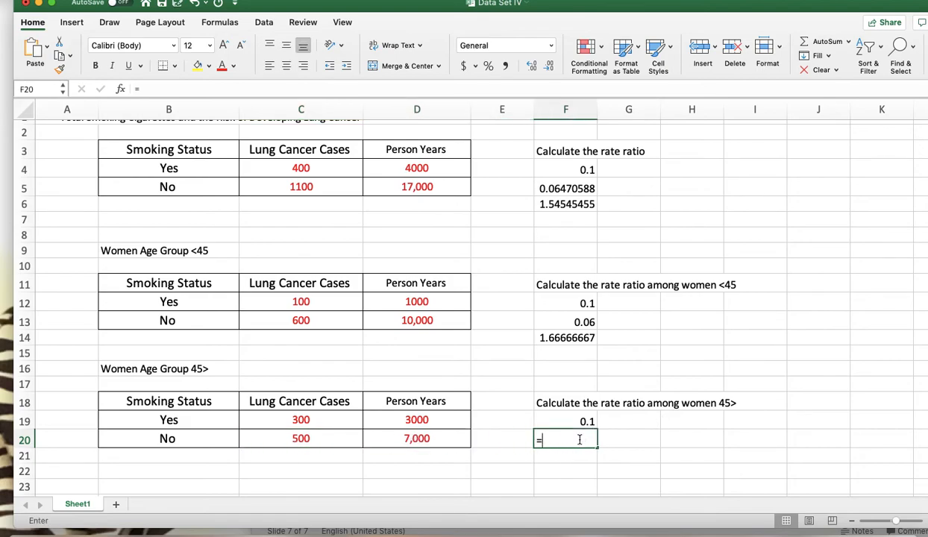
text(c20)
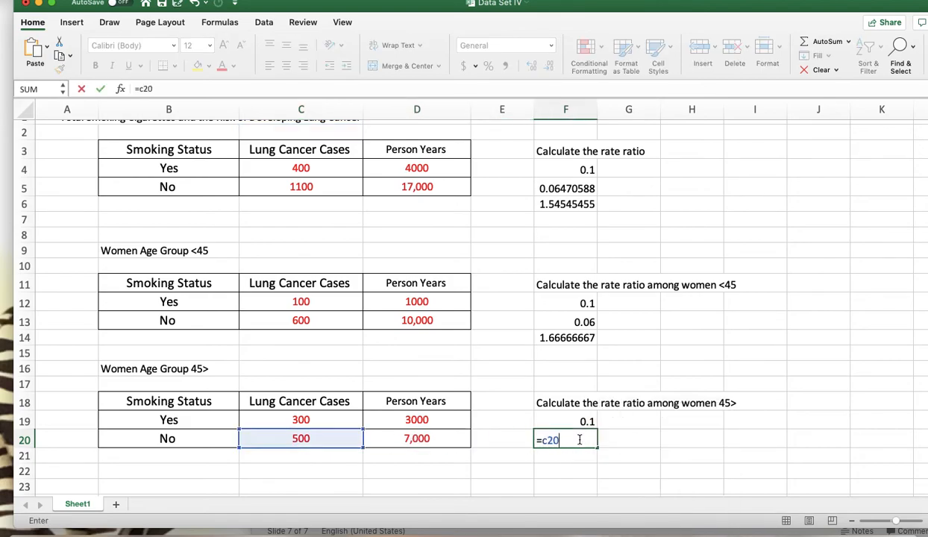
text(/d2)
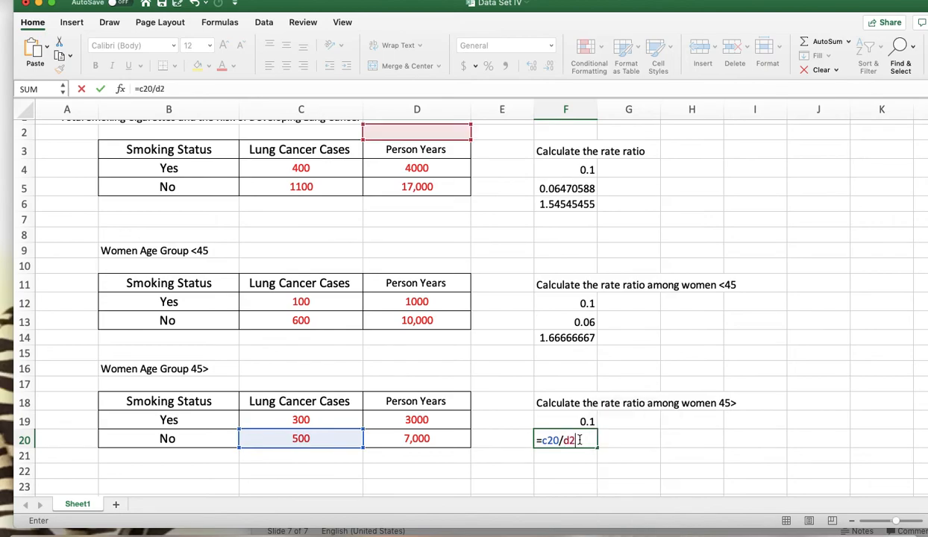
text(0)
key(Return)
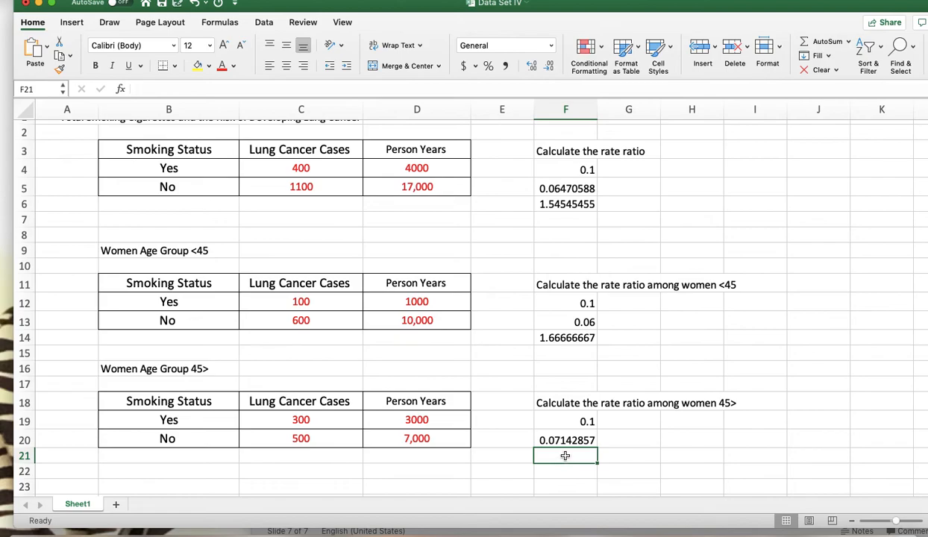
Calculate the smokers versus non-smokers rate ratio for women 45> in F21 with the formula =F19/F20
click(580, 420)
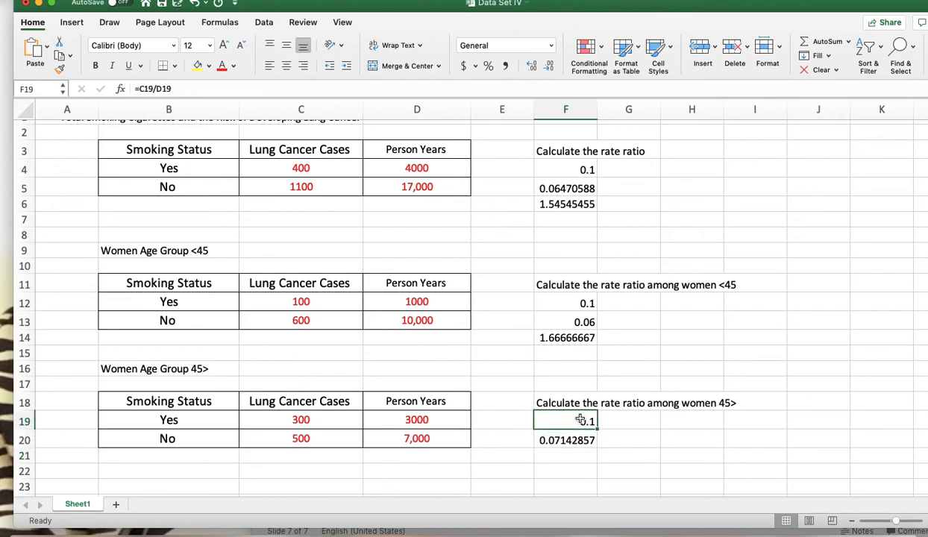
click(559, 434)
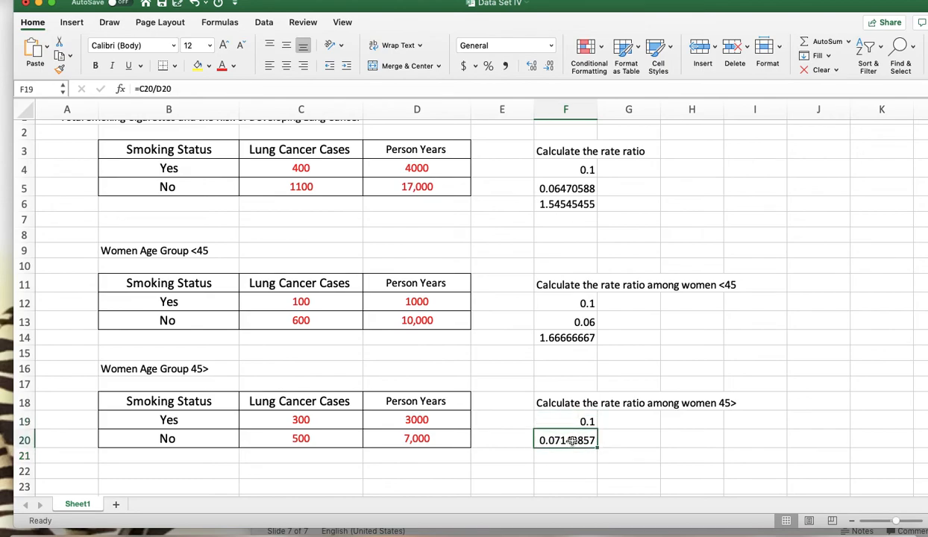
click(568, 460)
text(=)
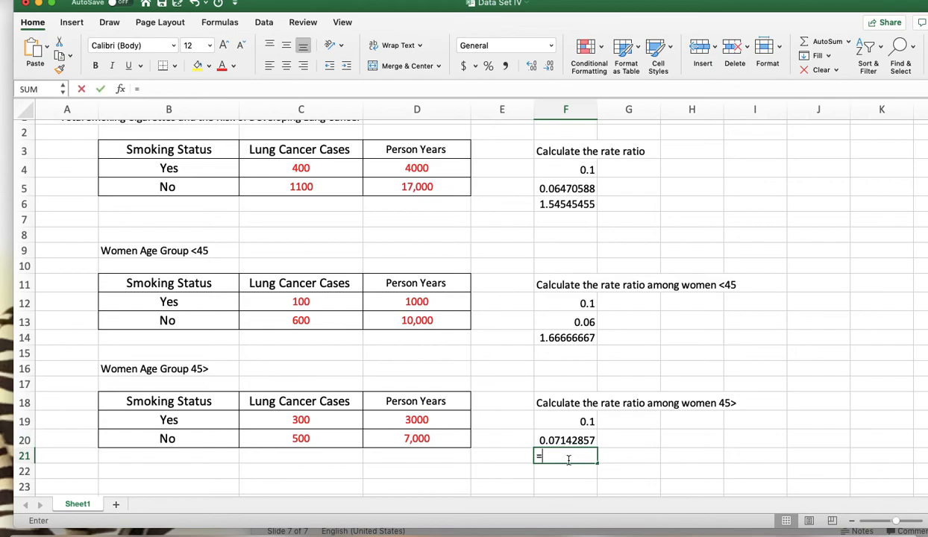
text(f19/)
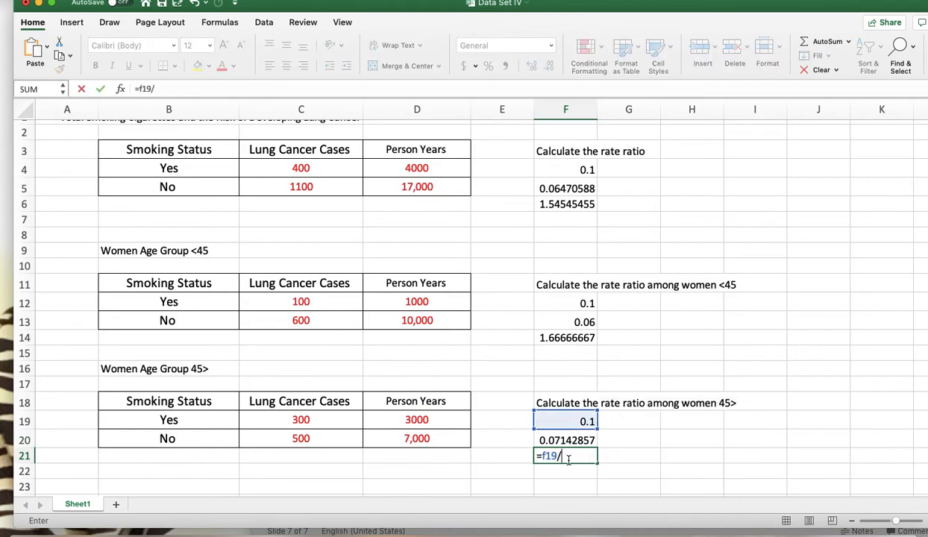
text(f20)
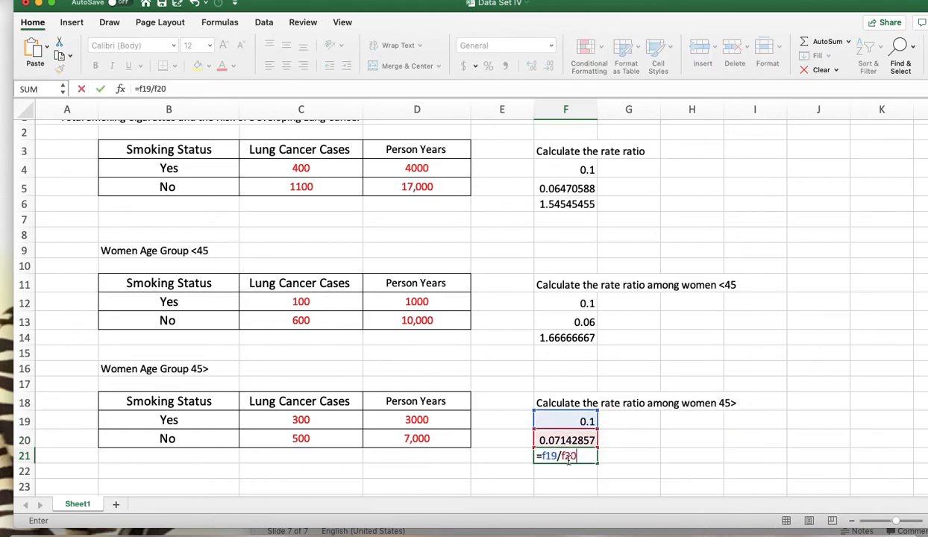
key(Return)
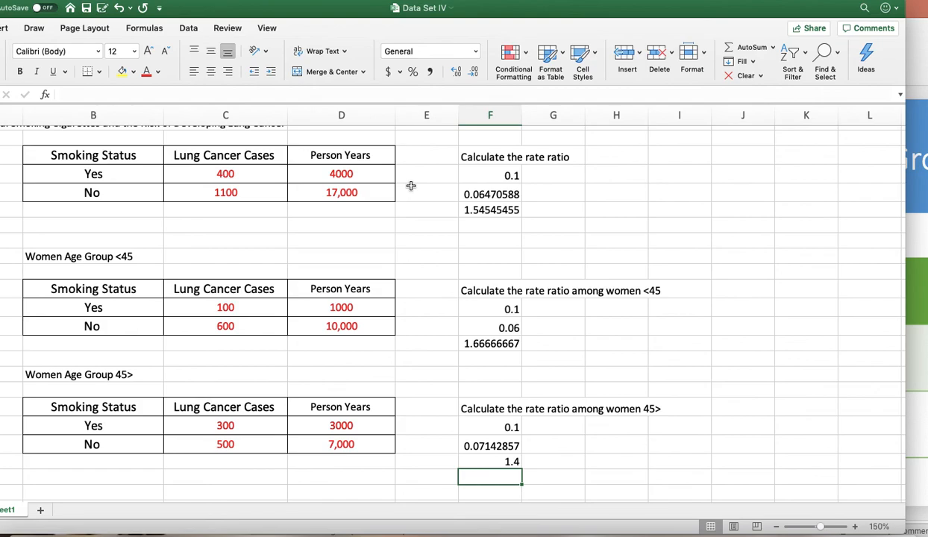
Close the Rate Ratio presentation in PowerPoint and move the Data Set IV workbook window in Excel so all three tables are in view
scroll(368, 197, up, 2)
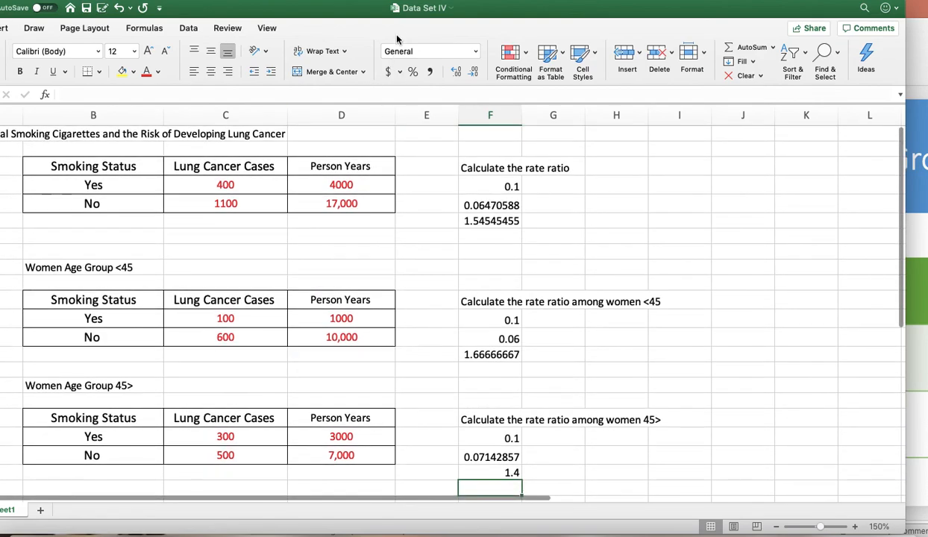
drag(396, 16, 408, 17)
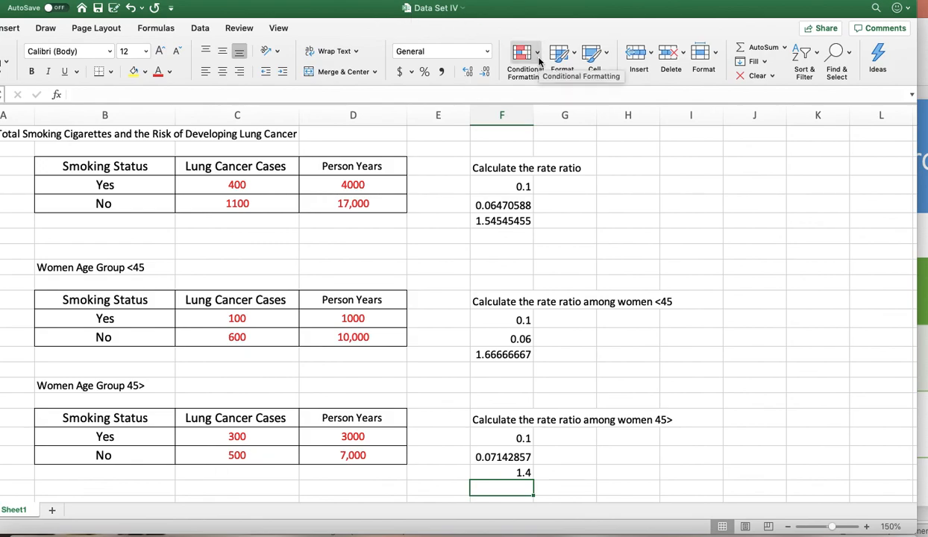
click(922, 59)
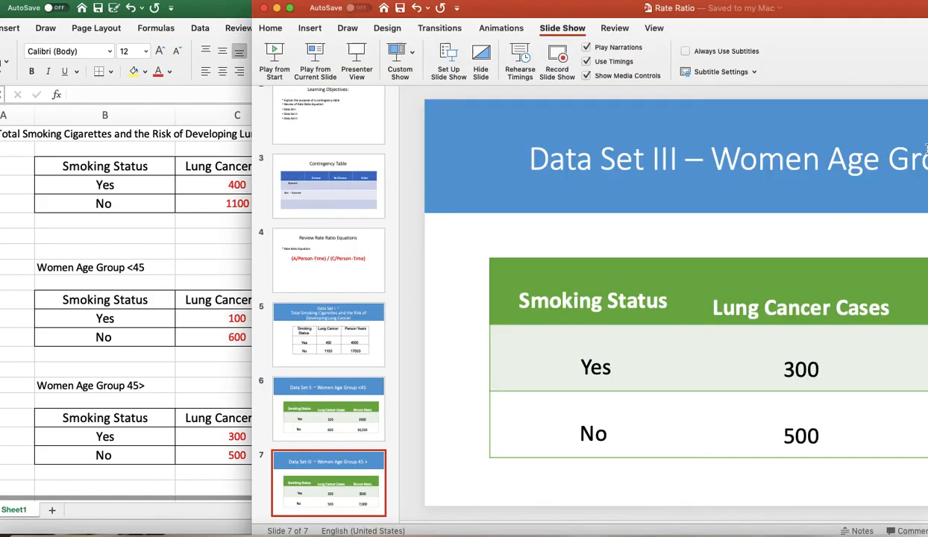
drag(721, 8, 625, 8)
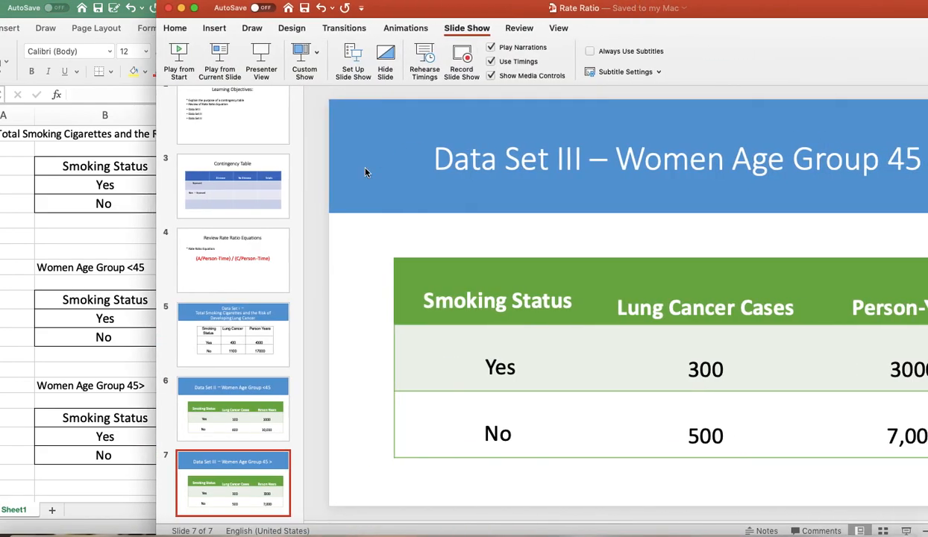
click(169, 12)
drag(300, 21, 367, 17)
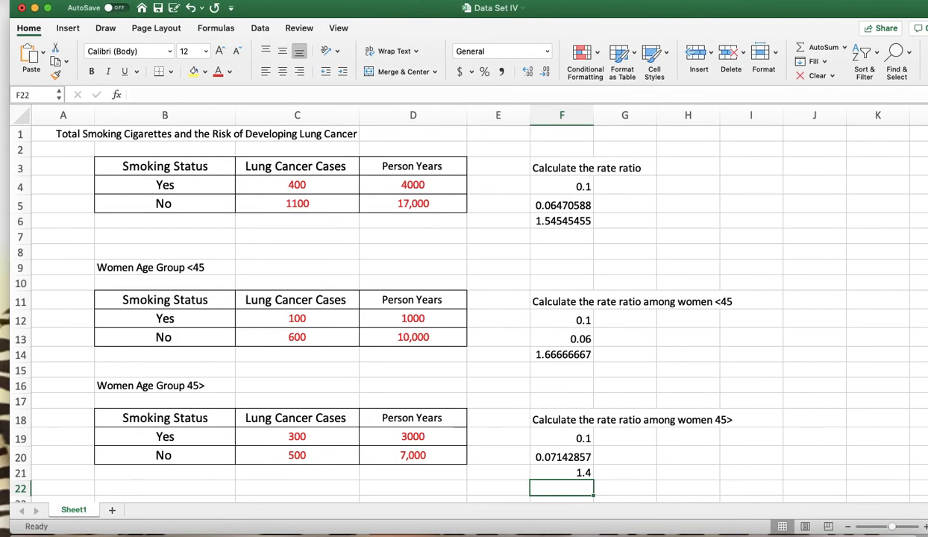